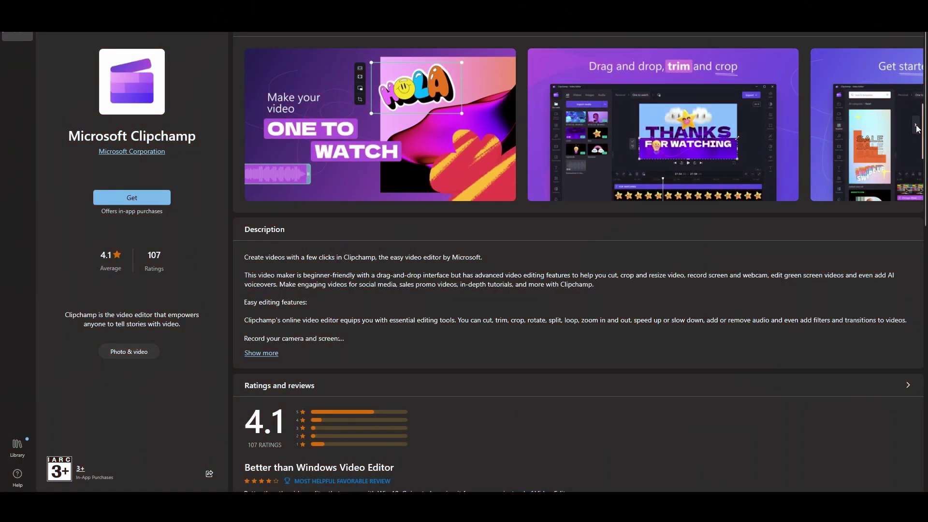
Step: Advance the Microsoft Store screenshot carousel to the final Share and save slide
left_click(917, 128)
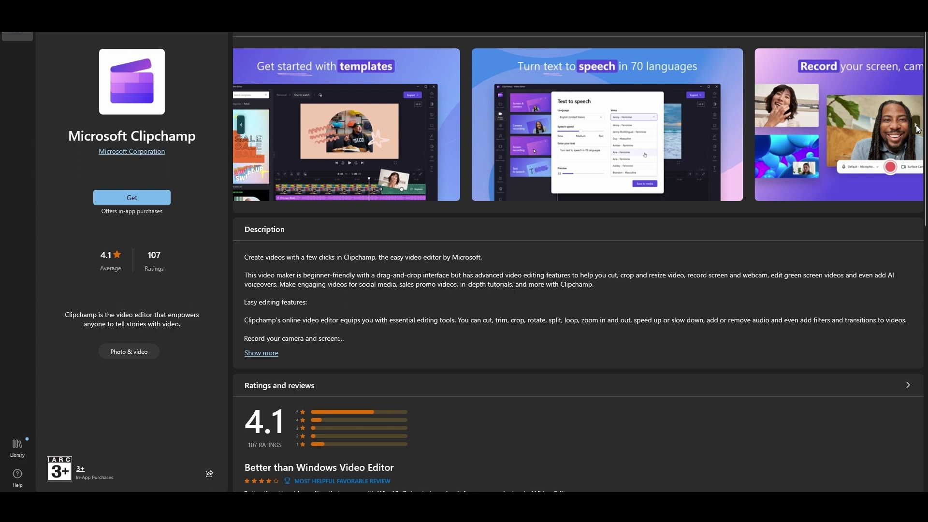
left_click(918, 127)
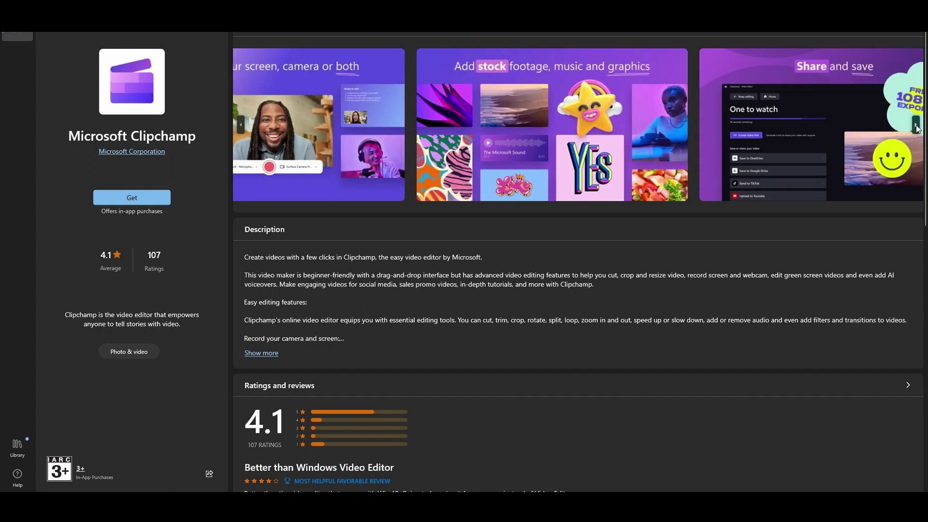
left_click(917, 128)
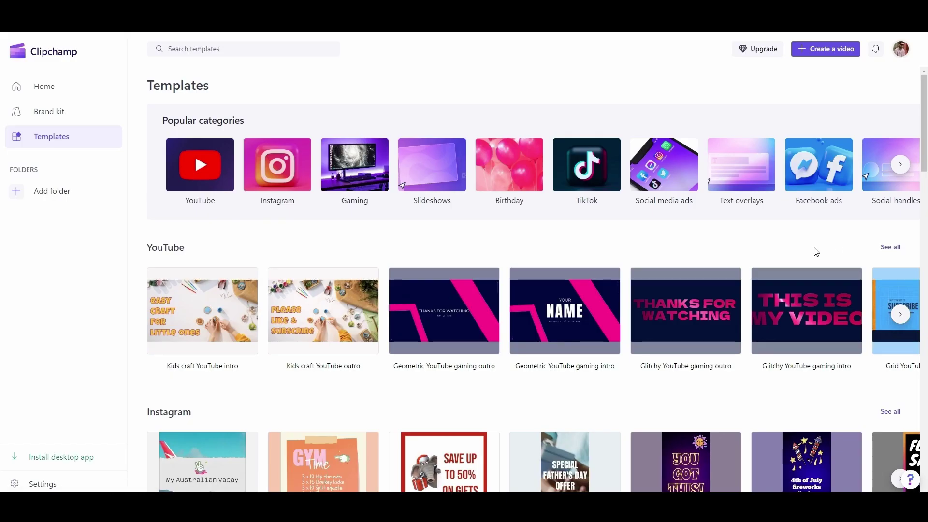
Step: Find the Fourth of July fireworks template in the Instagram row and use it for a project
scroll(814, 250, "down", 4)
scroll(814, 251, "down", 4)
scroll(813, 251, "down", 4)
scroll(813, 252, "down", 5)
scroll(812, 252, "down", 8)
scroll(812, 252, "down", 3)
scroll(813, 251, "up", 12)
scroll(813, 251, "down", 5)
left_click(811, 246)
left_click(582, 365)
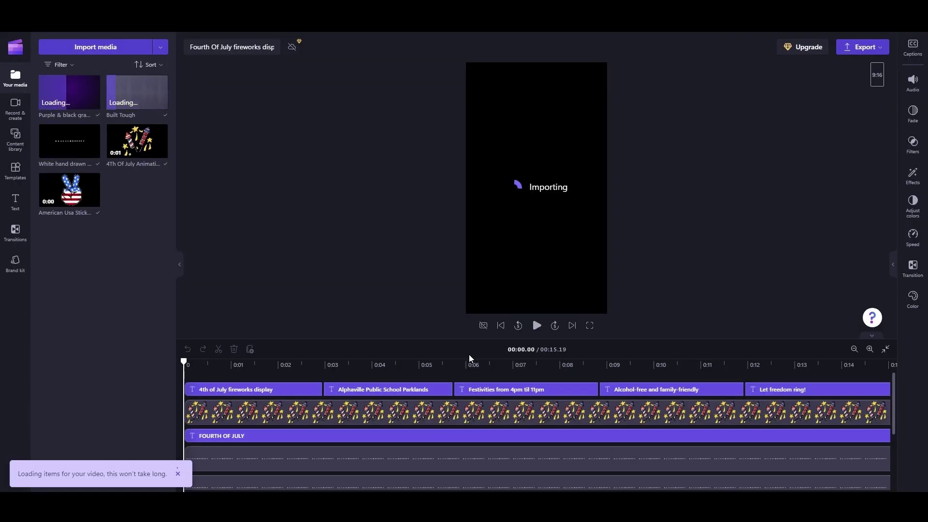
Step: Change the FOURTH OF JULY headline to read FIFTH OF JANUARY
left_click(535, 287)
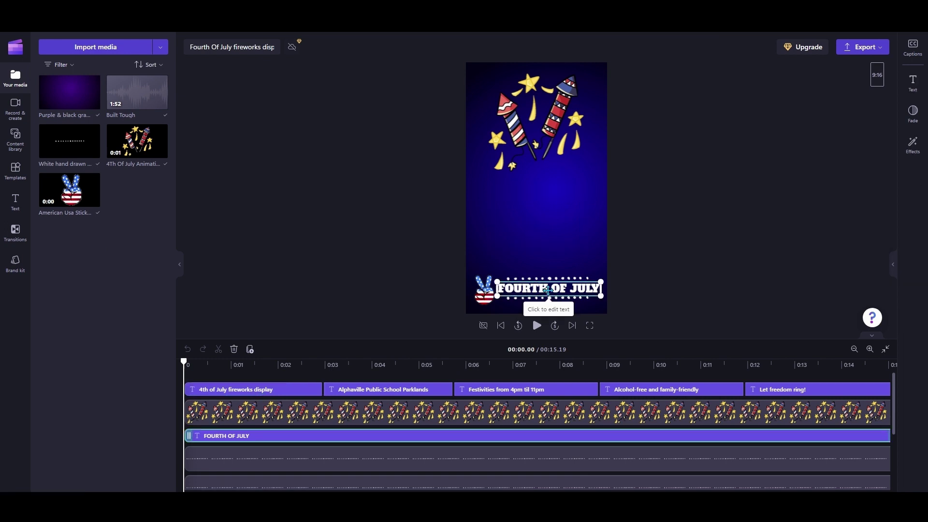
double_click(548, 290)
type("FIFTH")
double_click(571, 290)
type("January")
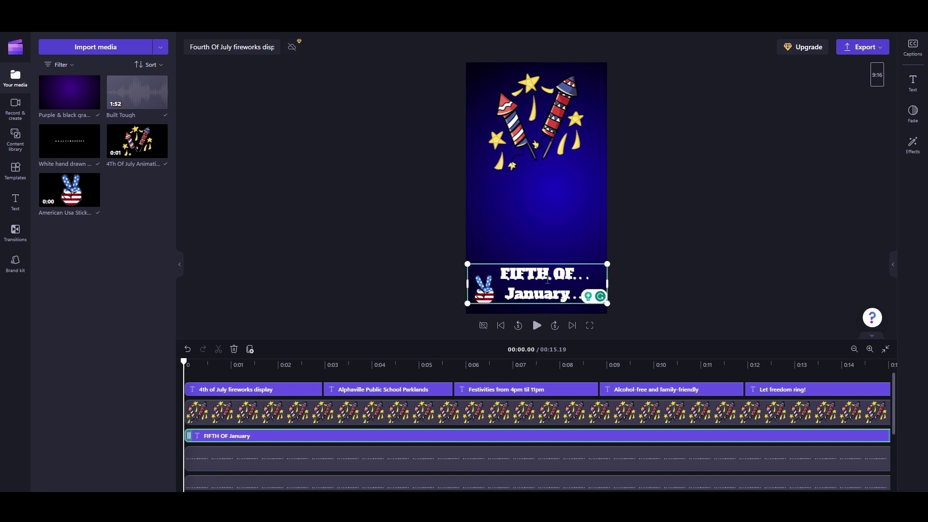
Step: Retype the 4th of July fireworks display title as 5th of January
left_click(273, 367)
left_click(312, 389)
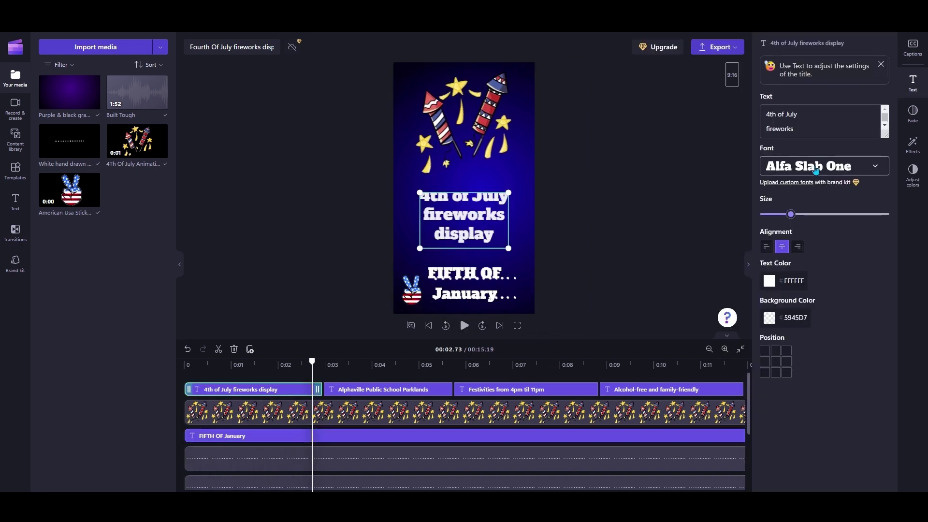
double_click(770, 114)
type("5th")
double_click(791, 114)
type("January")
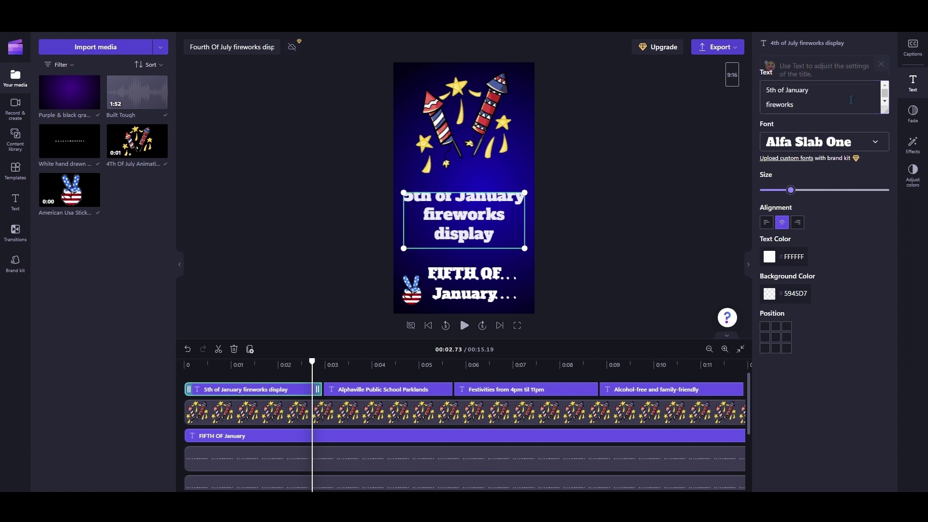
left_click(463, 325)
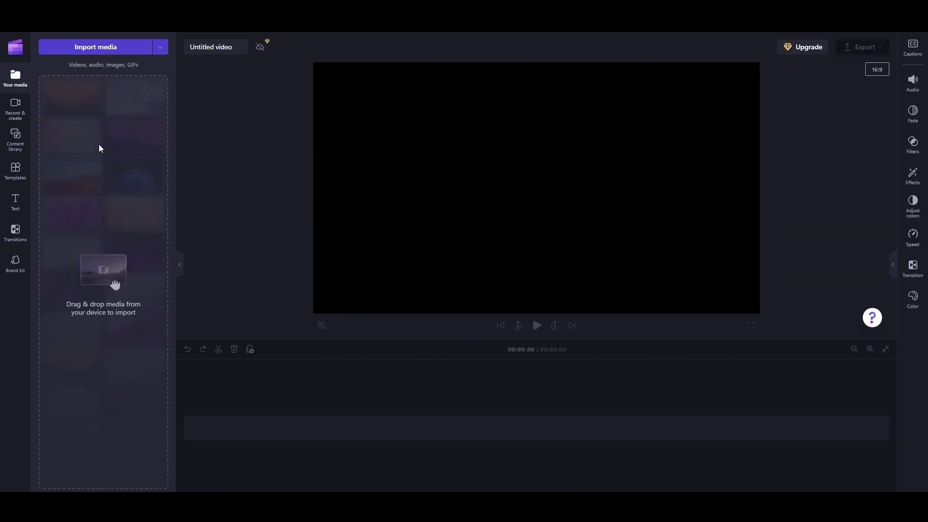
Step: Import the talking-head clip into a new video and show the Record & create options
left_click(92, 50)
left_click(333, 345)
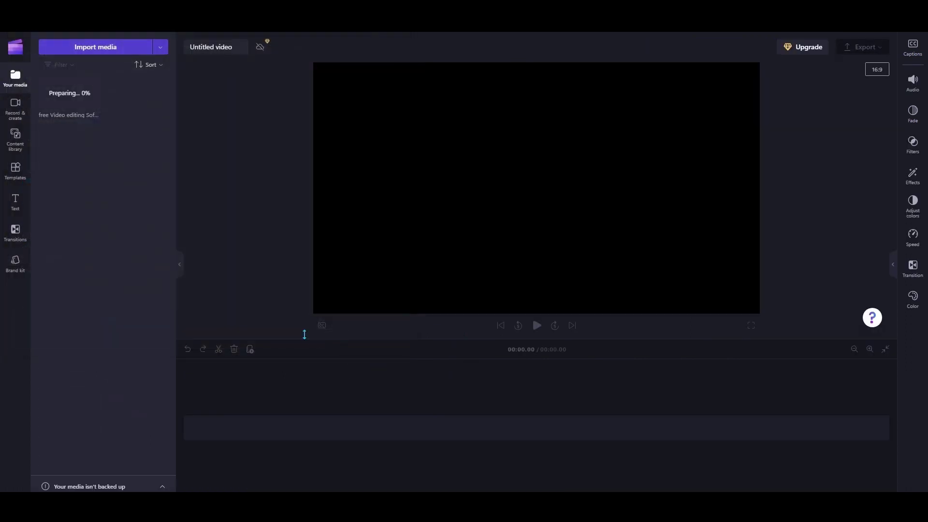
left_click(14, 110)
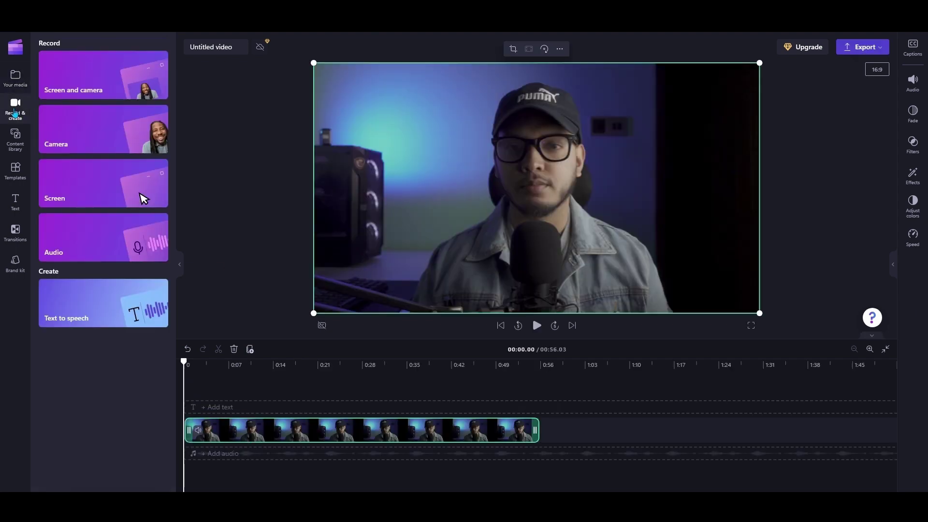
Step: Paste the intro script into a new text-to-speech voiceover and preview it
left_click(152, 315)
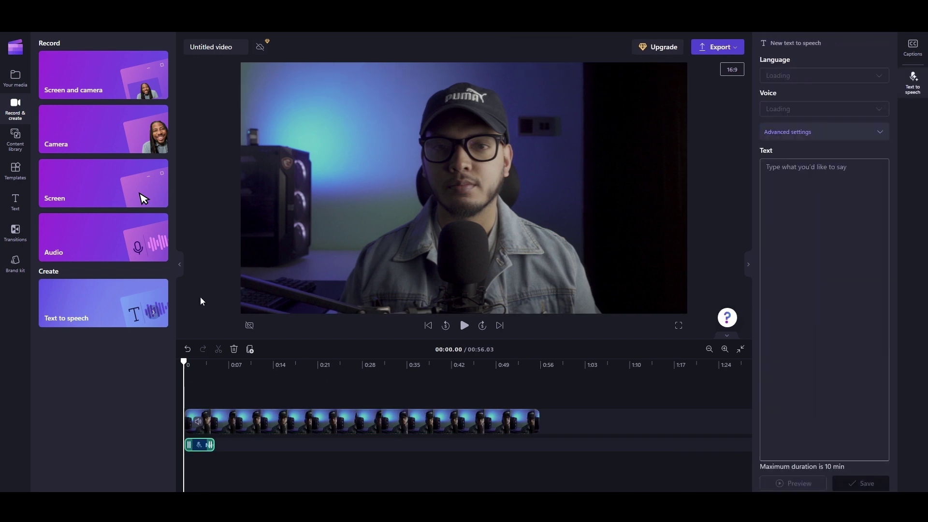
type("Hey, welcome back to my channel! In this video, I'll be sharing the Top 3 Free Video Editing Software for 2024. Whether you're a beginner or looking to enhance your editing skills, these free options are perfect for everyone. They offer a variety of effects, transitions, and the ability to add automatic subtitles to your videos. Plus, there are no watermarks, and some even support exporting videos at up to 4K resolution. So, let's dive in!")
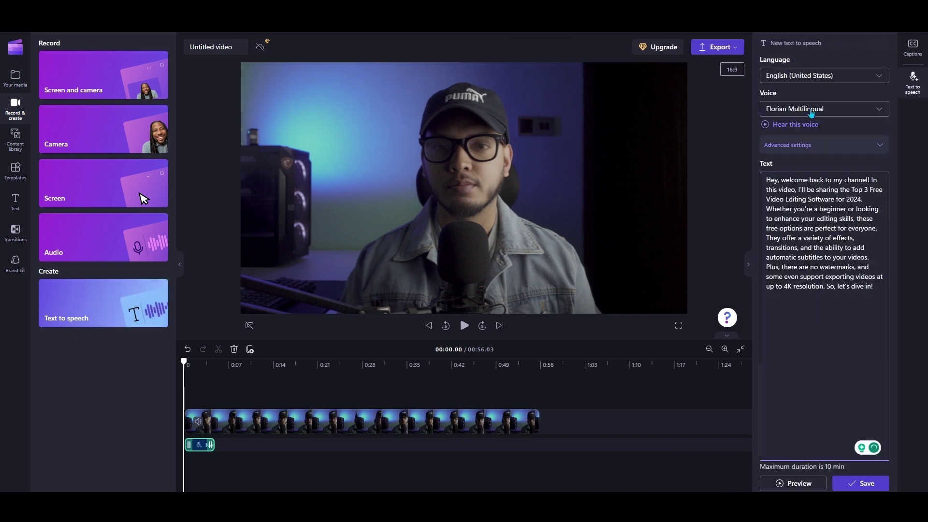
left_click(787, 485)
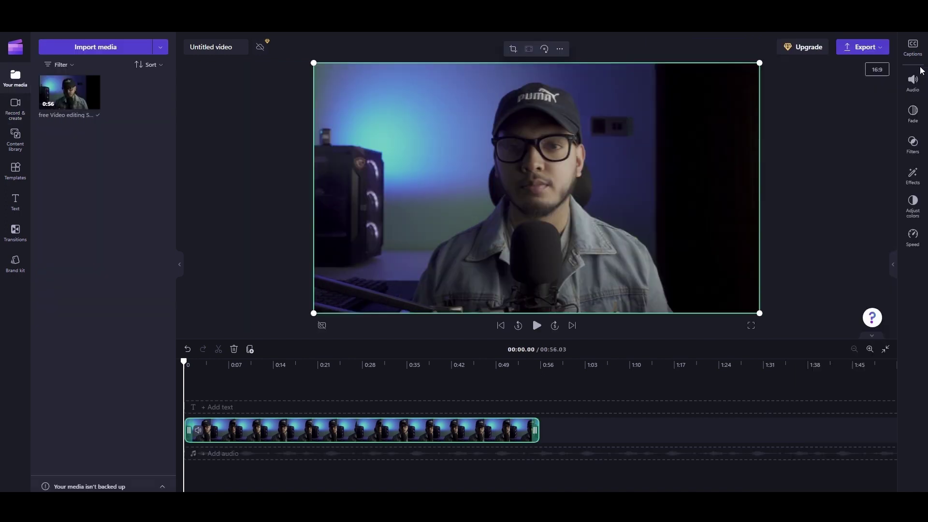
Step: Detach the clip's audio onto its own track and transcribe the media into AI captions
left_click(913, 83)
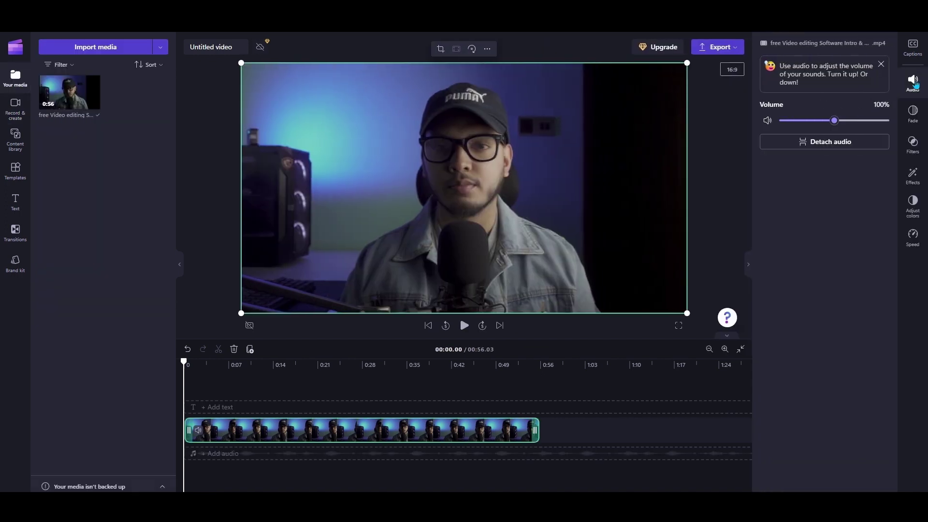
left_click(819, 142)
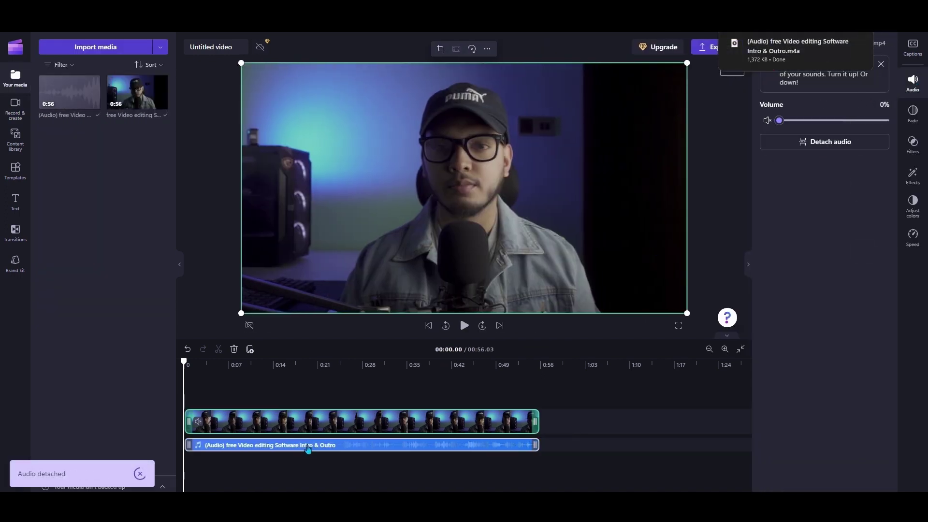
left_click(250, 325)
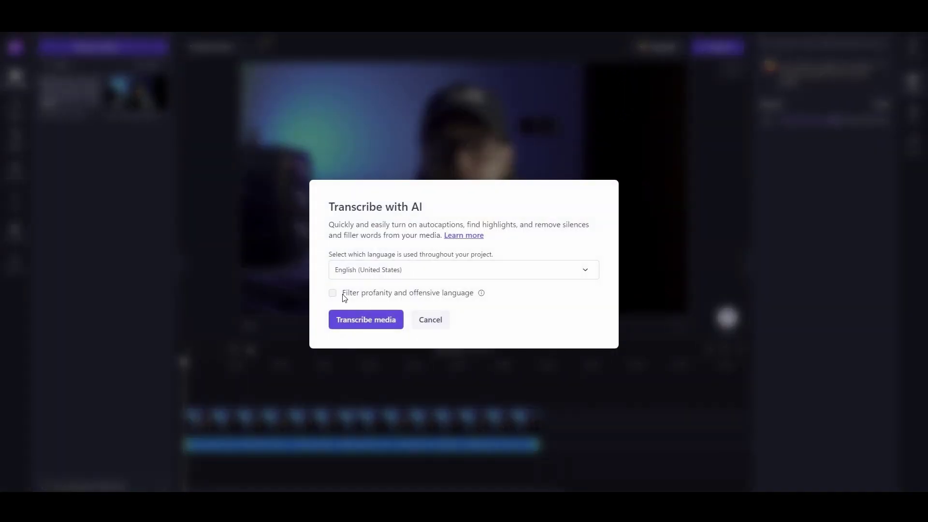
left_click(339, 313)
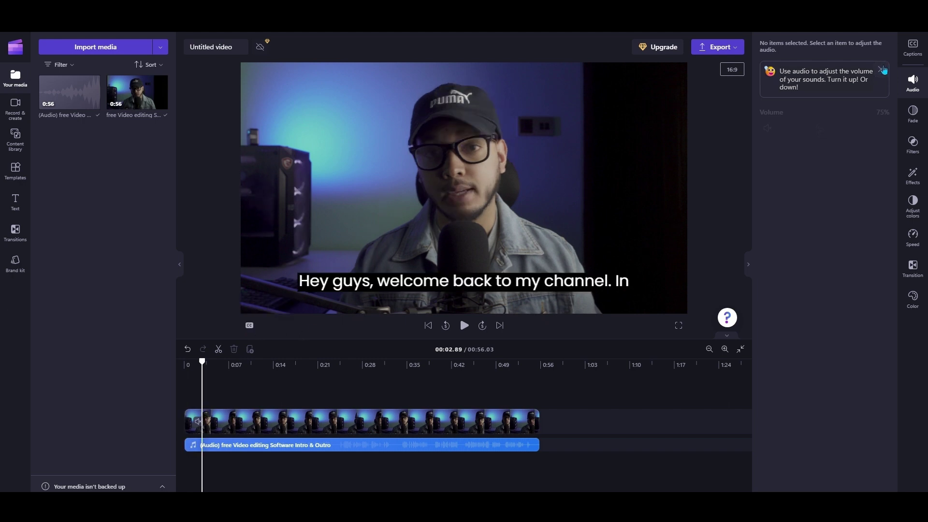
Step: Make the caption text yellow (FBE555) and slightly smaller
left_click(913, 48)
left_click(476, 281)
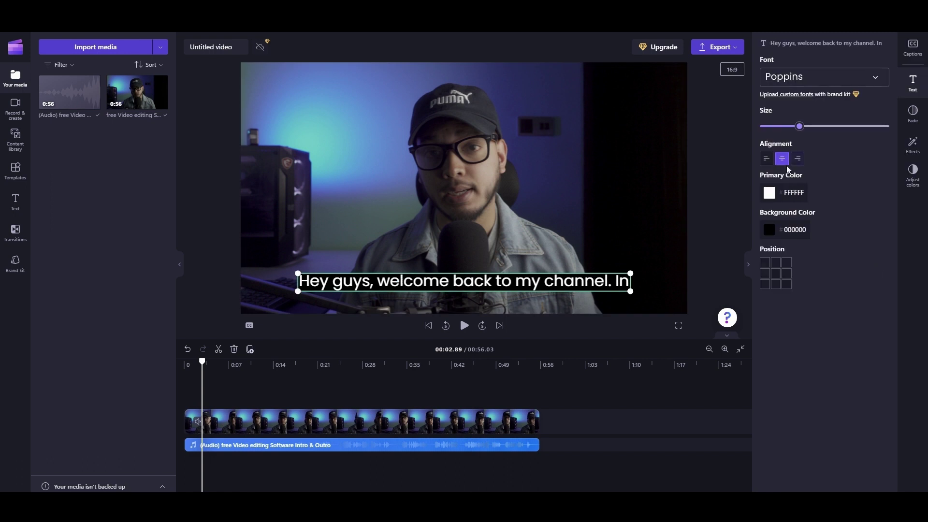
left_click(792, 193)
left_click(800, 316)
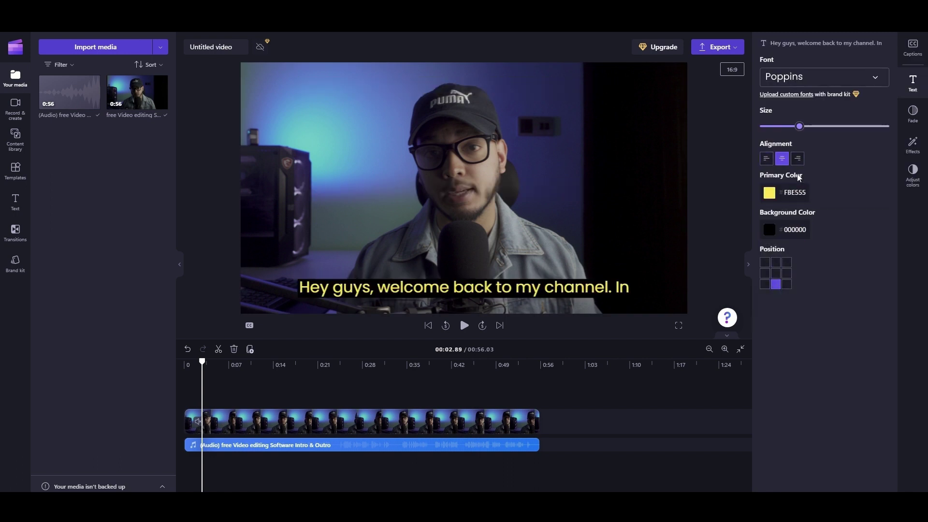
mouse_move(799, 126)
left_mouse_down()
mouse_move(784, 126)
mouse_move(795, 127)
left_mouse_up()
Step: Set the caption font to Anton, then view the transcript and stock content library
left_click(826, 77)
left_click(783, 227)
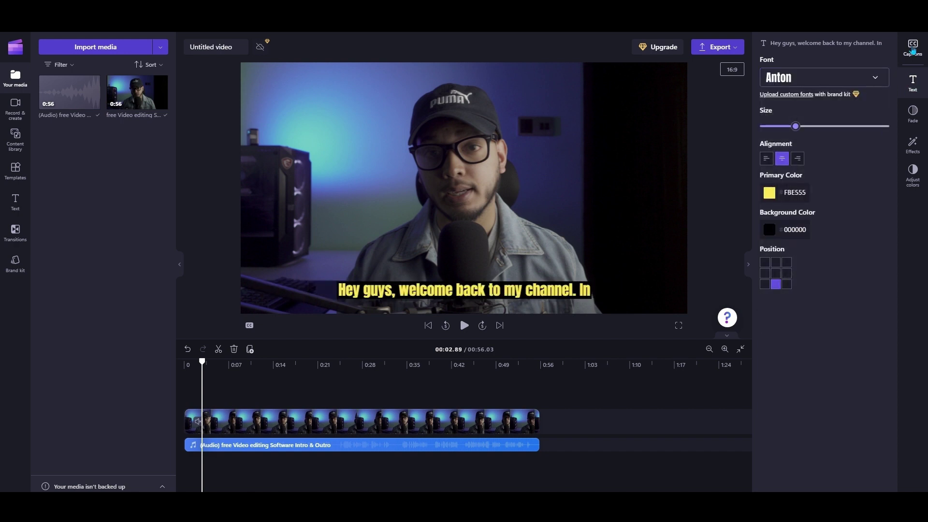
left_click(913, 48)
left_click(15, 140)
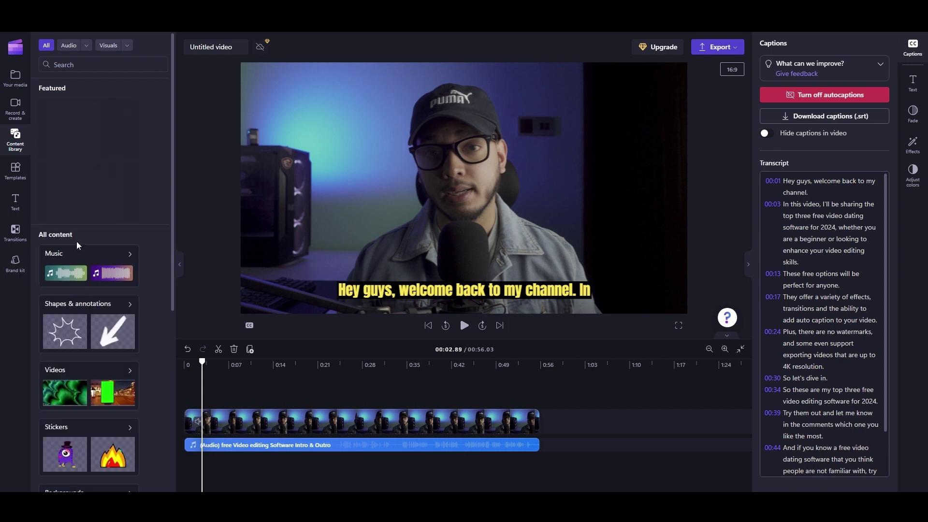
Step: Browse the stock content library, text title styles and transitions, then return to media
scroll(90, 232, "down", 4)
scroll(99, 217, "down", 2)
scroll(100, 215, "down", 1)
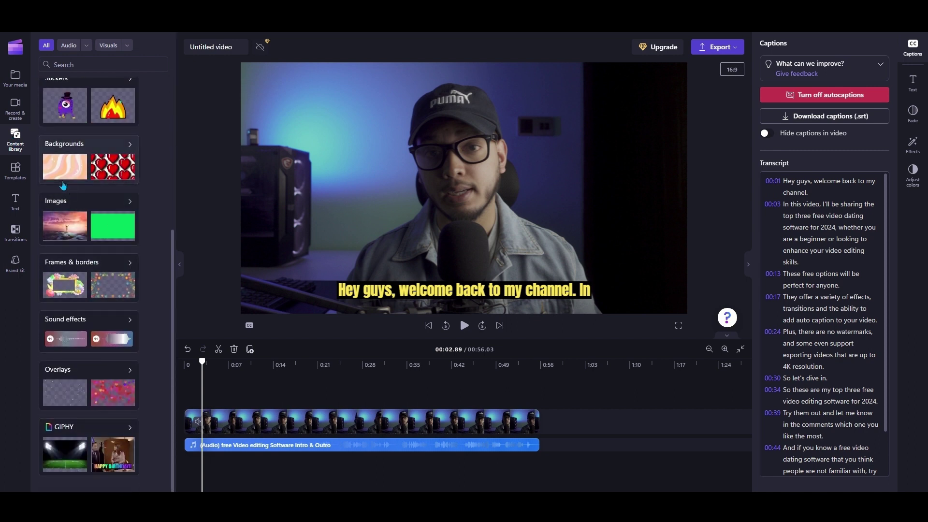
left_click(15, 202)
scroll(147, 154, "down", 2)
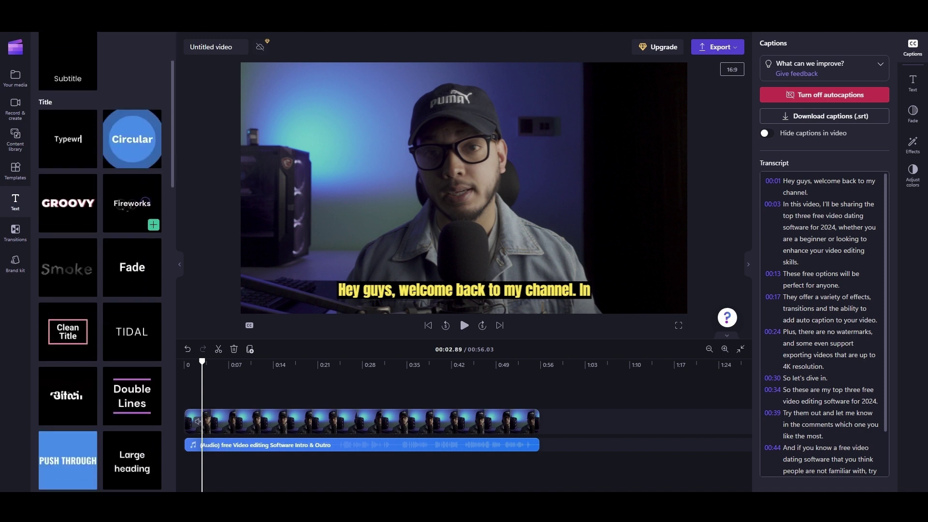
scroll(145, 203, "down", 5)
scroll(145, 203, "down", 5)
left_click(15, 231)
scroll(103, 196, "down", 5)
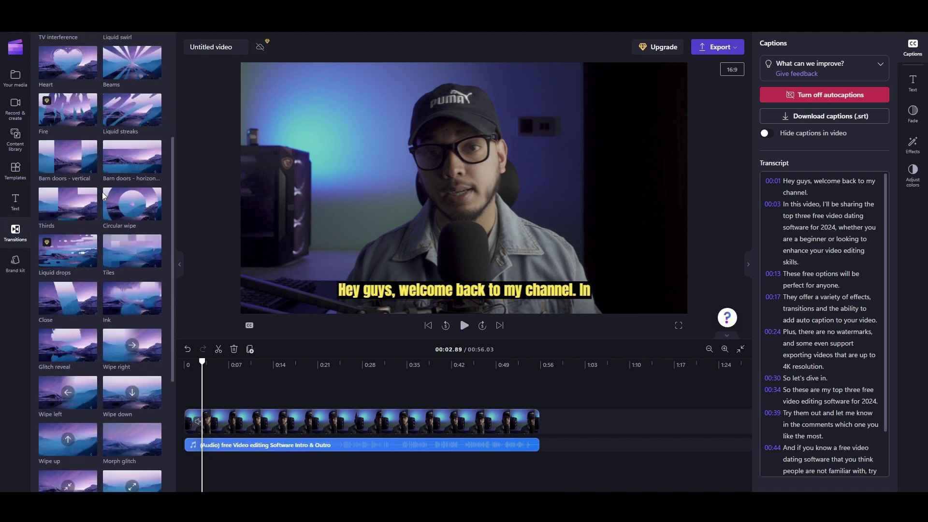
left_click(15, 77)
Step: Export the video at 1080p and begin signing in to the CapCut desktop app
left_click(718, 47)
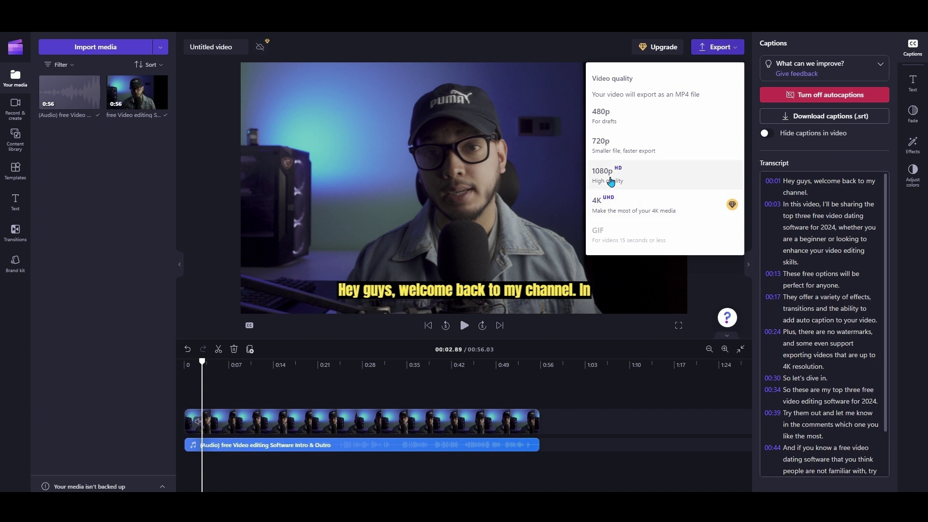
left_click(611, 181)
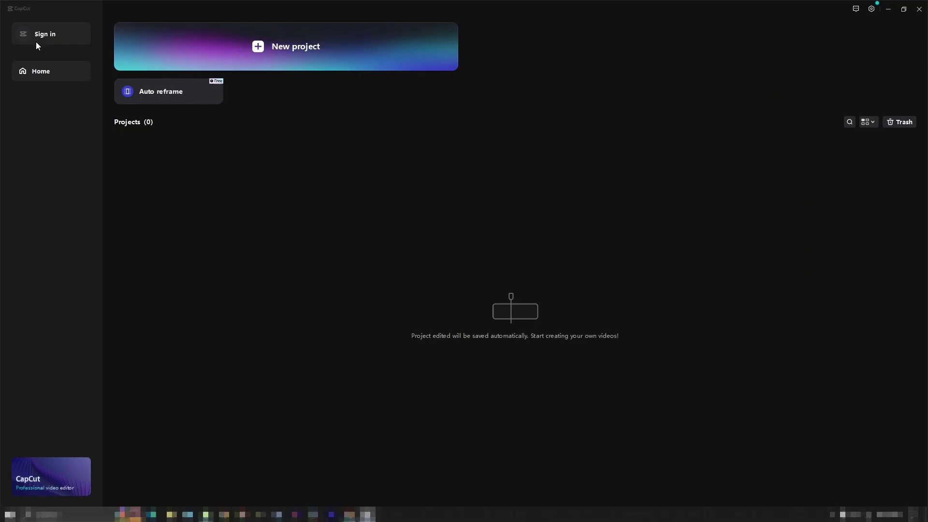
left_click(35, 42)
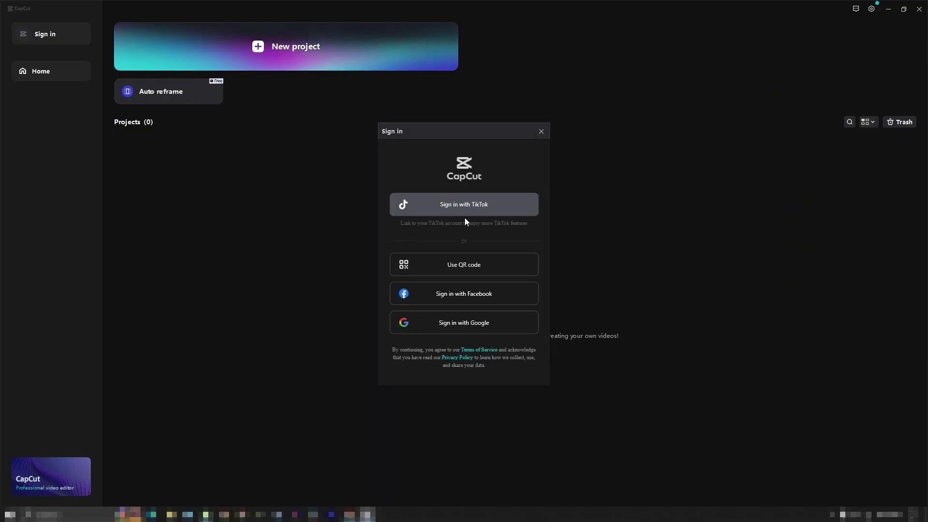
Step: Sign in with Google, start a new project and place the imported intro video on the timeline
left_click(463, 323)
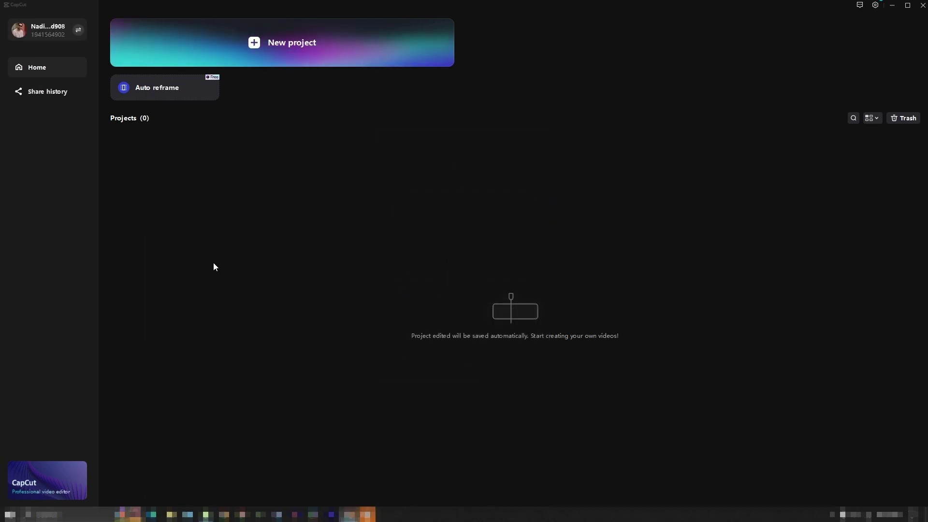
left_click(226, 56)
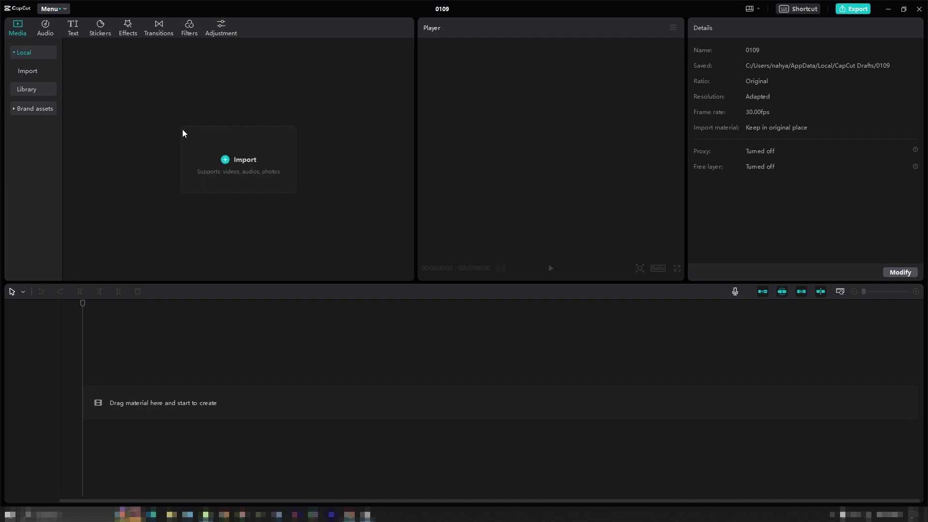
left_click(238, 164)
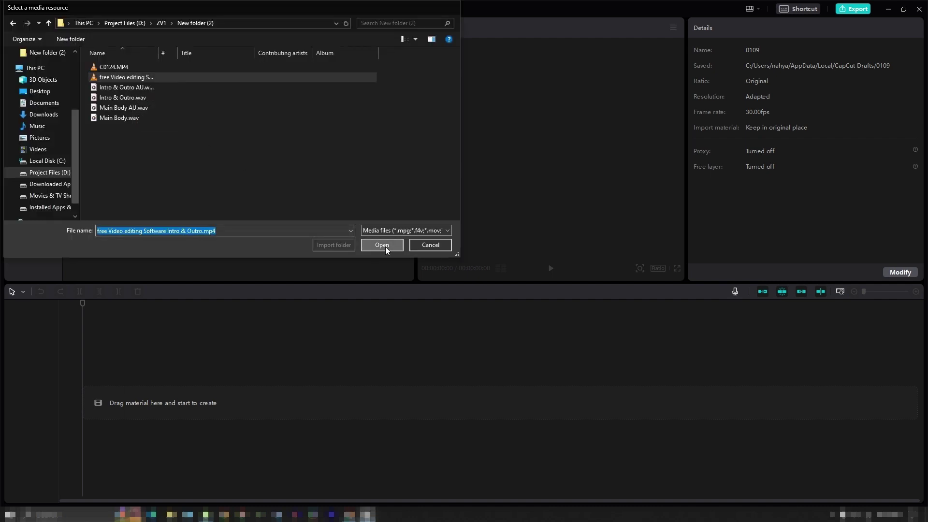
left_click(385, 246)
left_click_drag(98, 111, 101, 404)
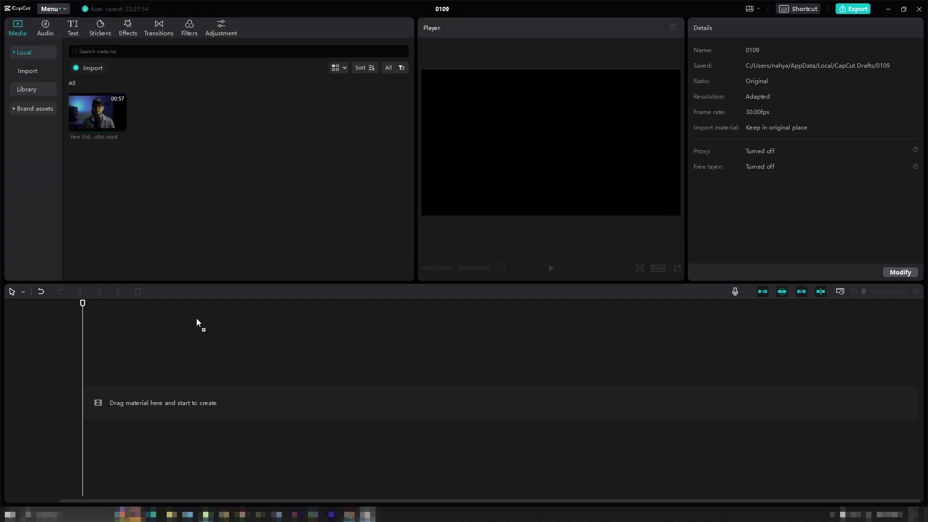
Step: Try a 67% scale and a rightward shift on the clip, then reset size and position
left_click(193, 401)
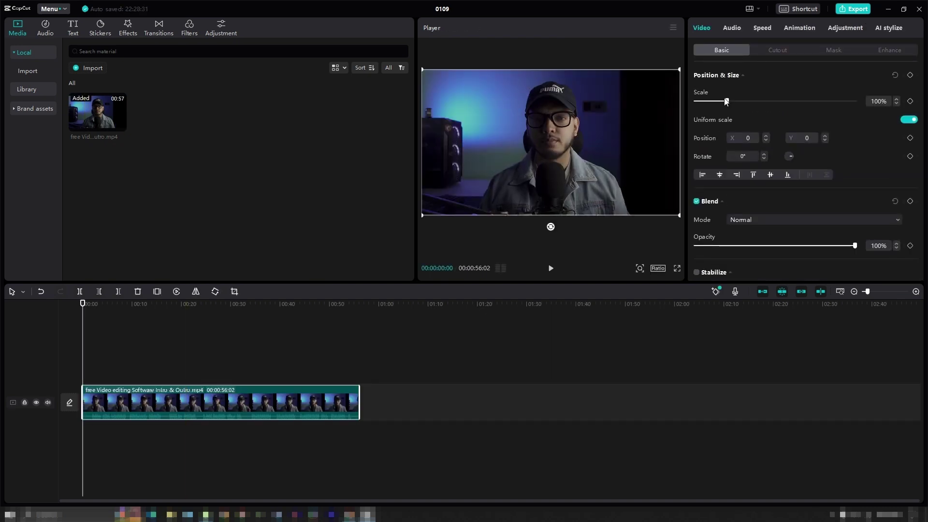
left_click_drag(727, 101, 717, 101)
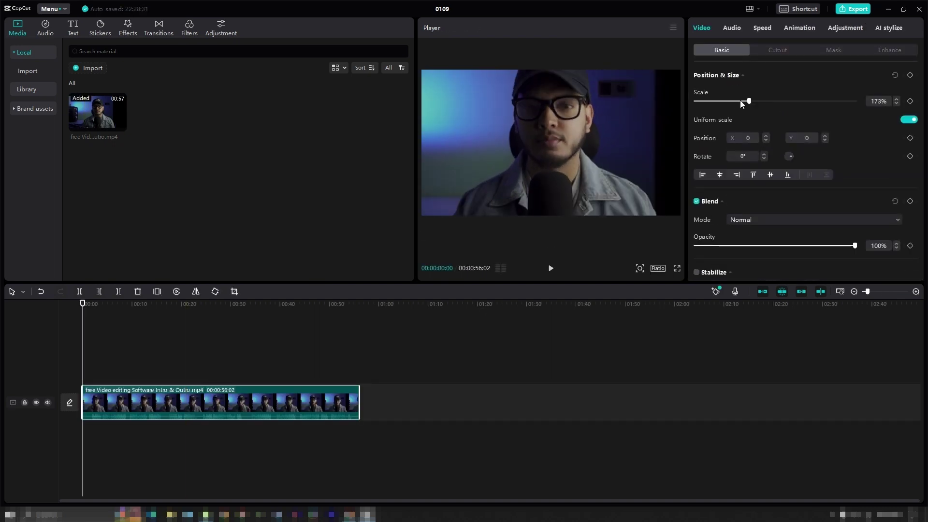
left_click(895, 76)
left_click(766, 136)
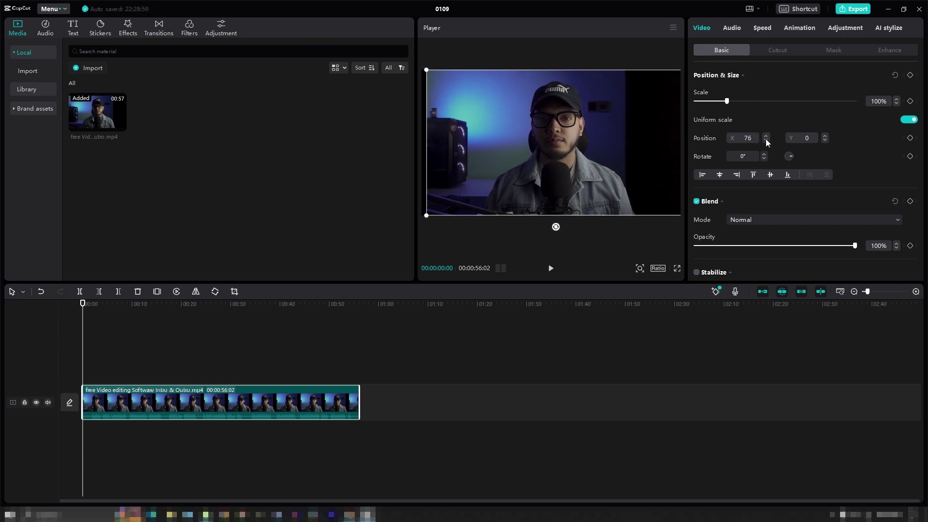
left_click(894, 75)
scroll(767, 187, "down", 2)
scroll(825, 177, "down", 7)
scroll(825, 178, "up", 2)
scroll(785, 199, "down", 3)
scroll(785, 145, "up", 5)
Step: Test a chroma key on the blue background, then clear it
left_click(779, 50)
left_click(696, 76)
left_click(731, 92)
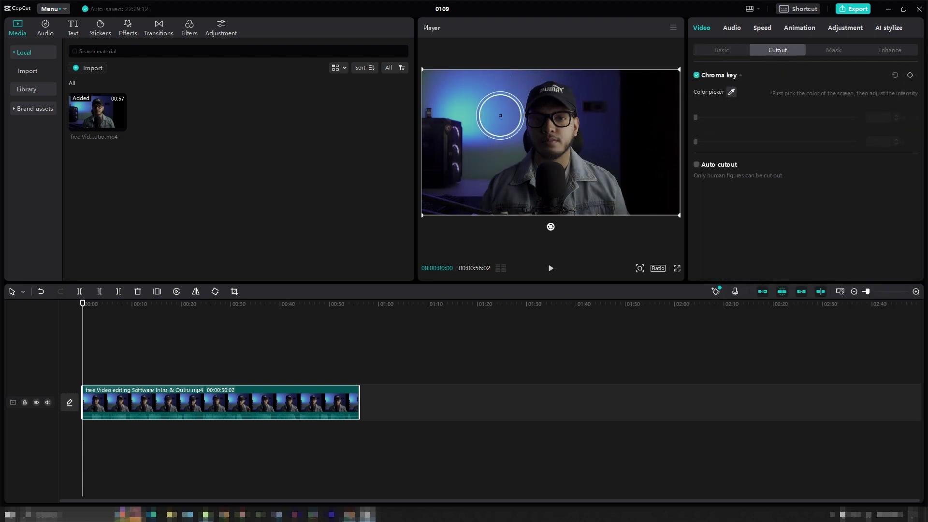
left_click(504, 127)
left_click_drag(695, 117, 679, 118)
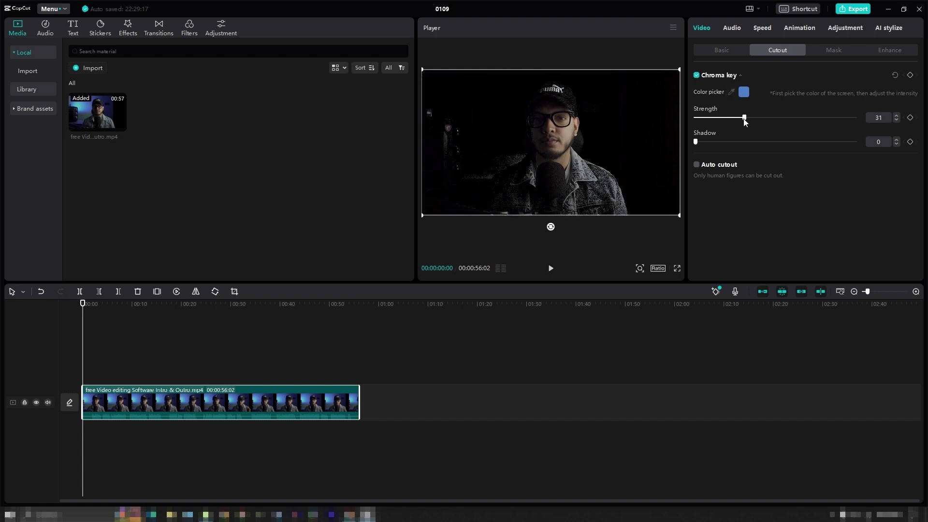
left_click(895, 75)
Step: Enable Auto cutout and outline the speaker with a dotted stroke
left_click(697, 165)
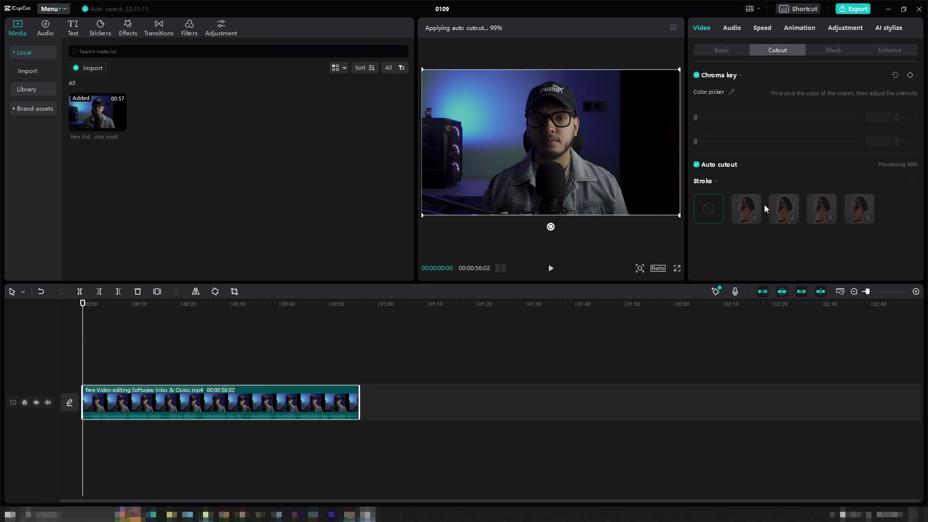
left_click(755, 219)
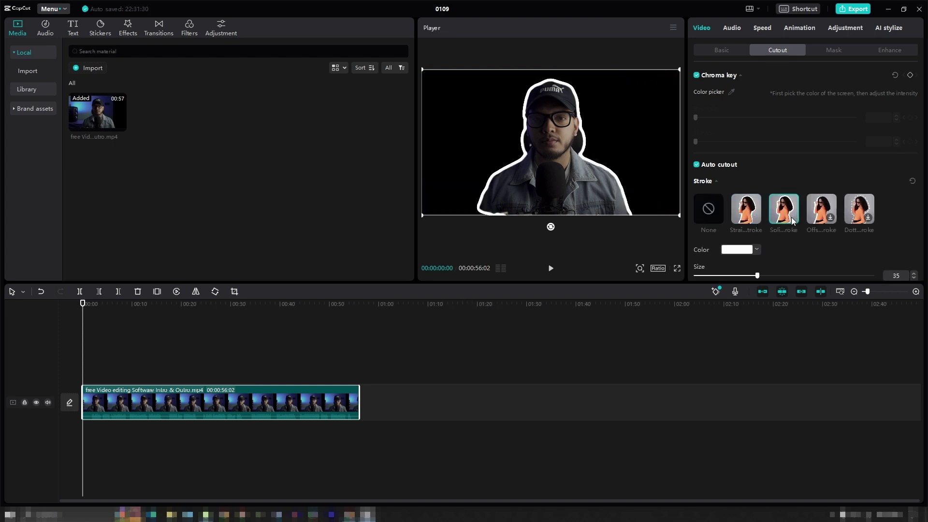
left_click(853, 220)
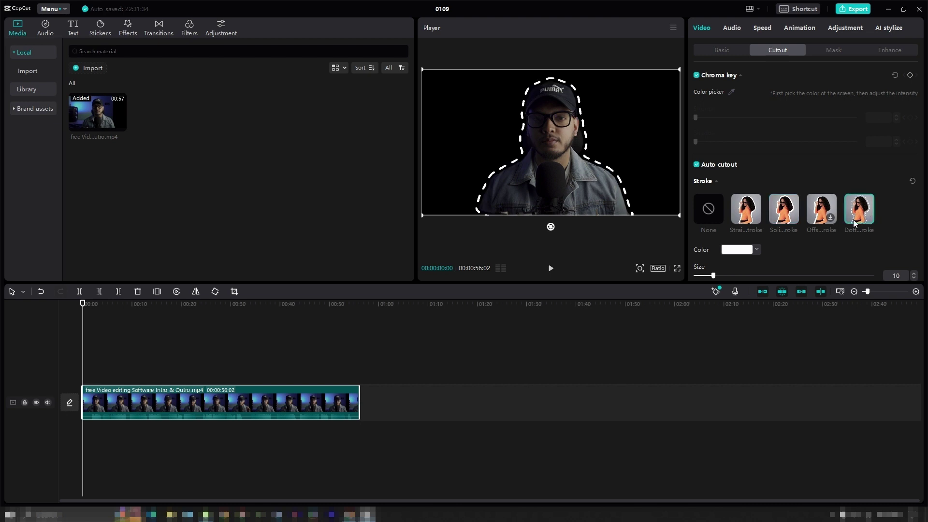
Step: Try pink, blue and yellow outline colours and a thicker stroke, then reset to white size 10
left_click(751, 250)
left_click(714, 387)
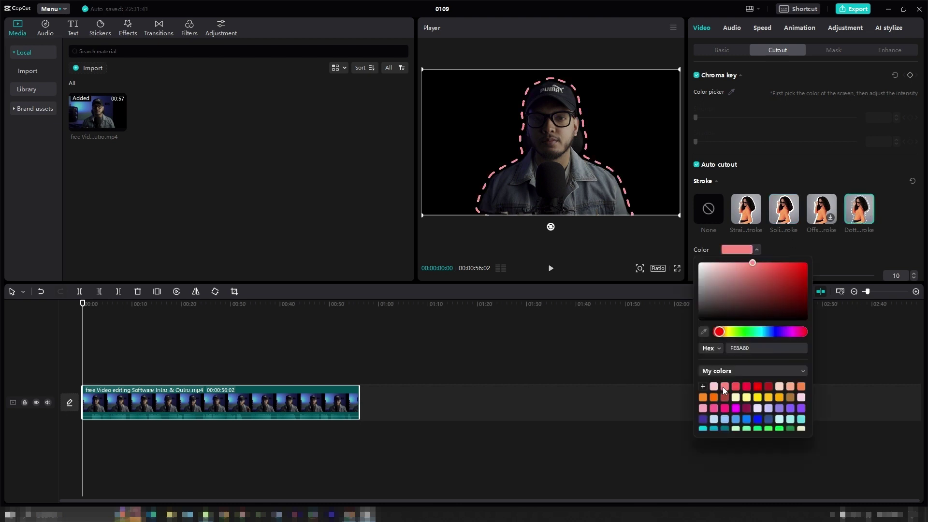
left_click(755, 418)
scroll(753, 411, "down", 3)
scroll(753, 411, "up", 3)
left_click(757, 397)
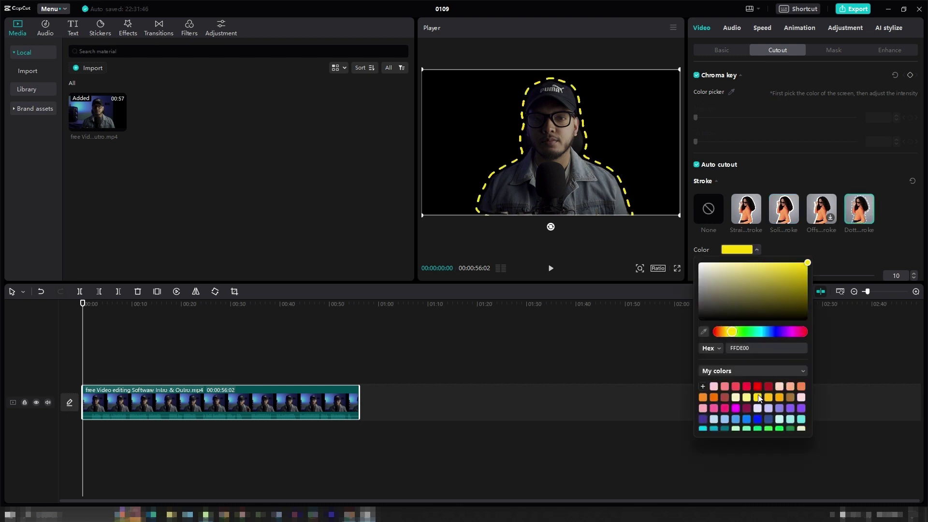
left_click(724, 387)
left_click(757, 249)
mouse_move(726, 275)
left_mouse_down()
mouse_move(907, 288)
mouse_move(684, 287)
mouse_move(718, 288)
left_mouse_up()
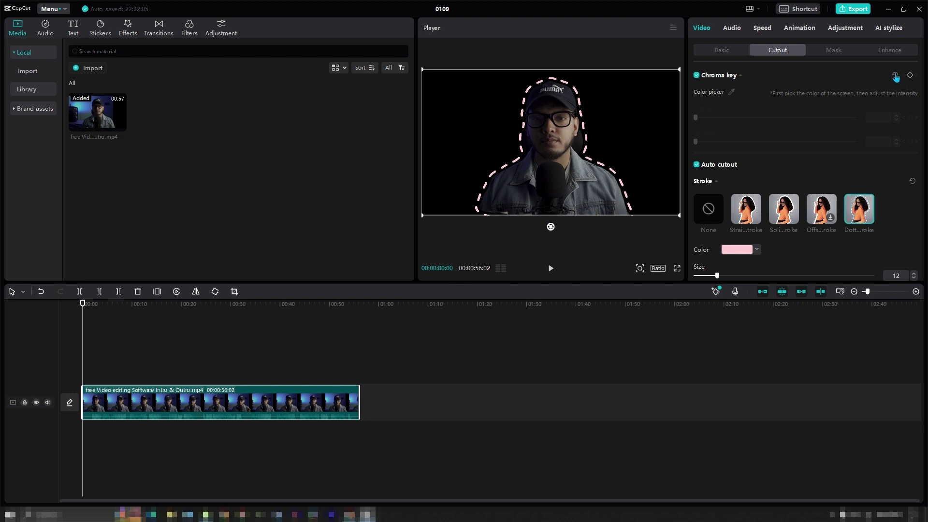
left_click(912, 181)
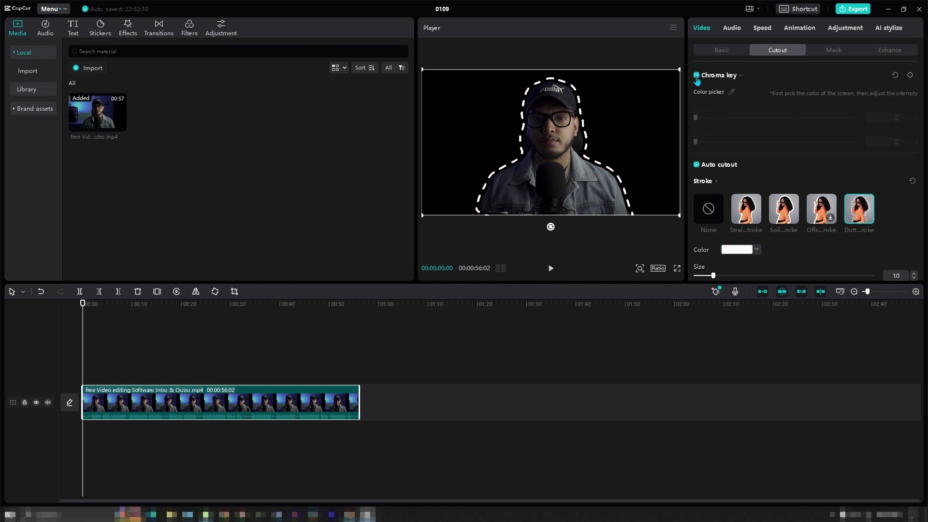
Step: Turn off Auto cutout and try horizontal and circle masks before removing the mask
left_click(697, 164)
left_click(827, 51)
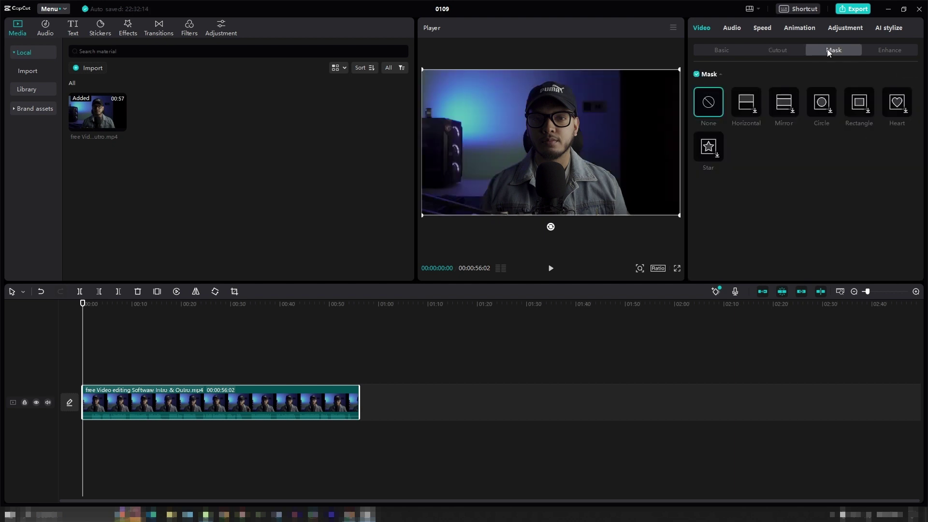
left_click(755, 110)
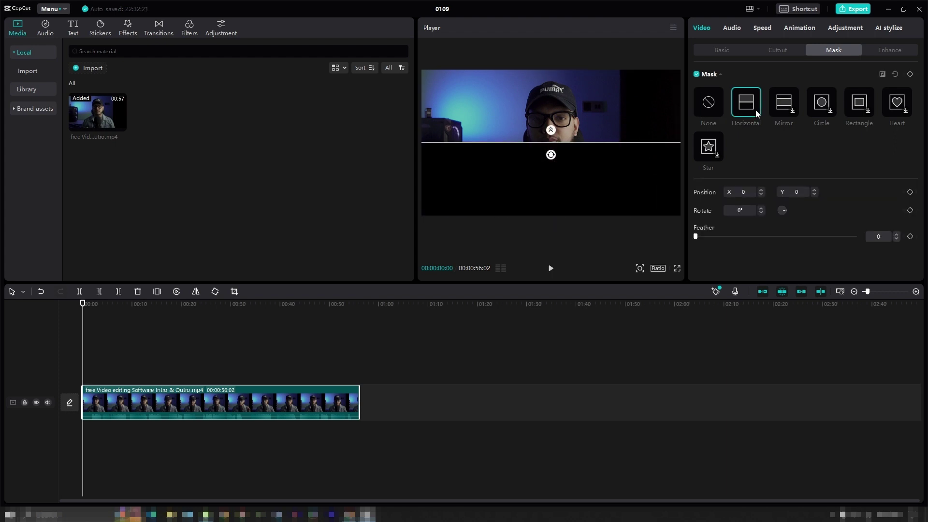
left_click(831, 109)
left_click(831, 109)
Step: Enable face enhancement, brighten the face to 49 and slim it slightly
left_click(888, 51)
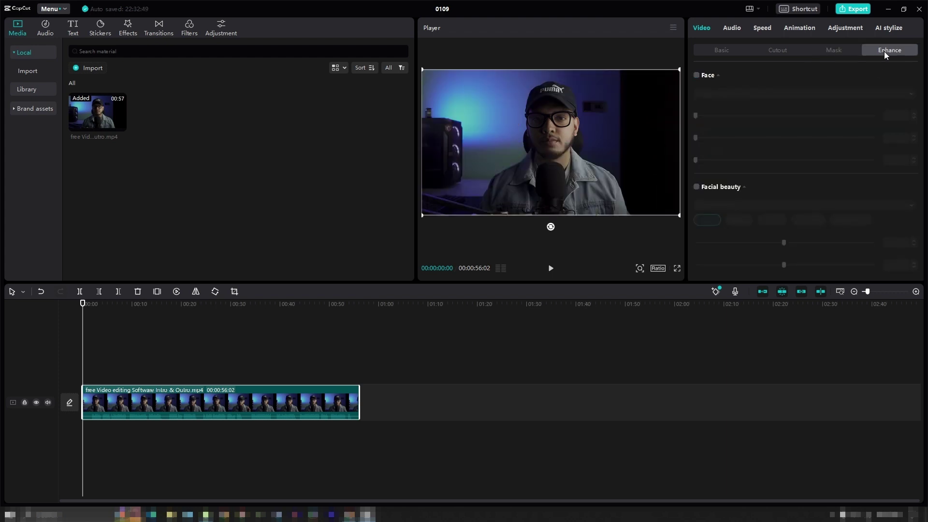
left_click(697, 75)
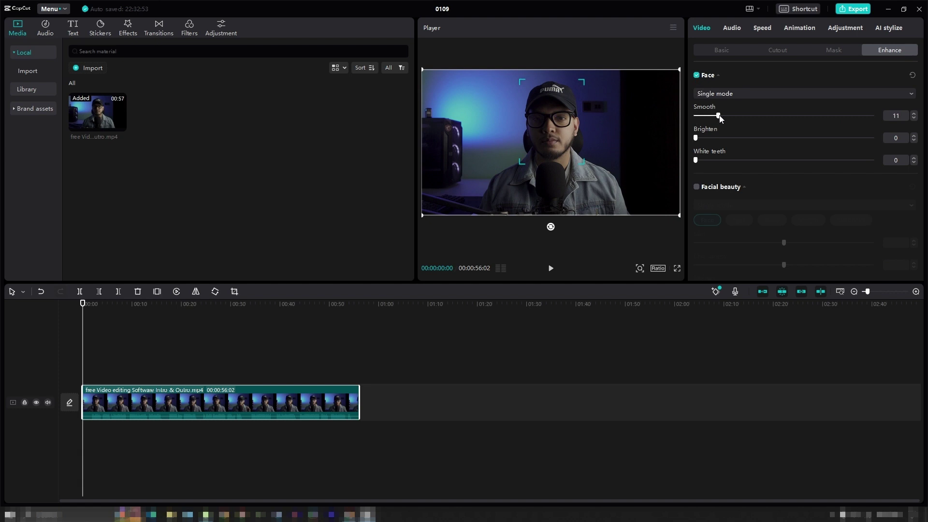
left_click_drag(696, 137, 784, 139)
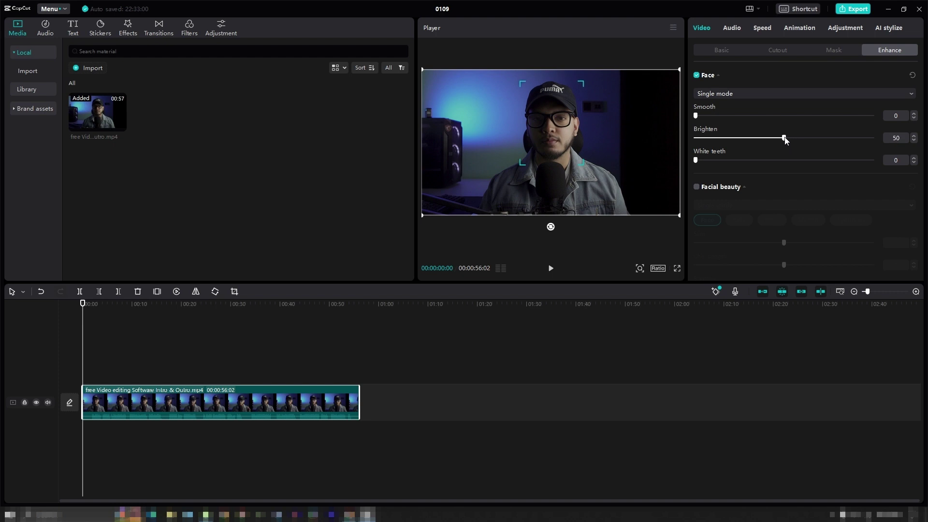
scroll(762, 129, "down", 2)
left_click(697, 117)
left_click_drag(816, 175, 732, 174)
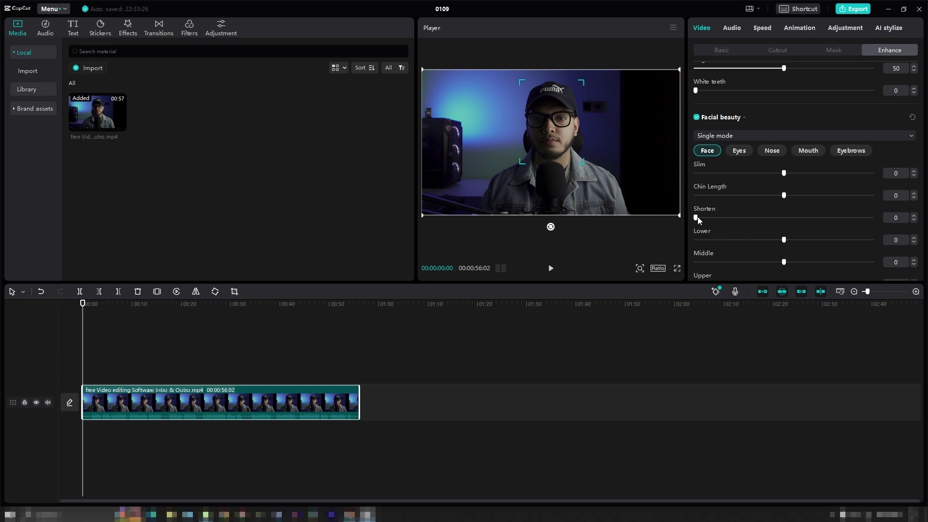
scroll(774, 199, "down", 2)
scroll(744, 214, "down", 3)
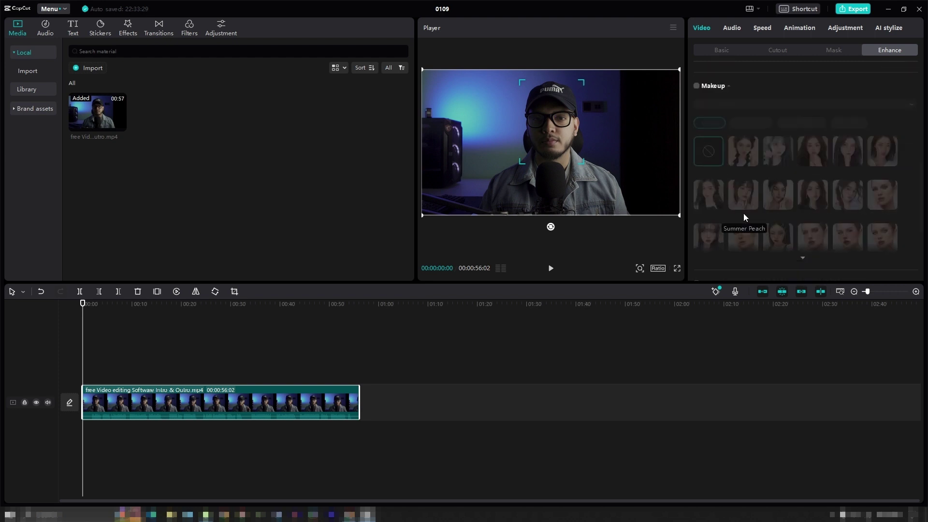
Step: Try the makeup option, then reset it to None
left_click(696, 86)
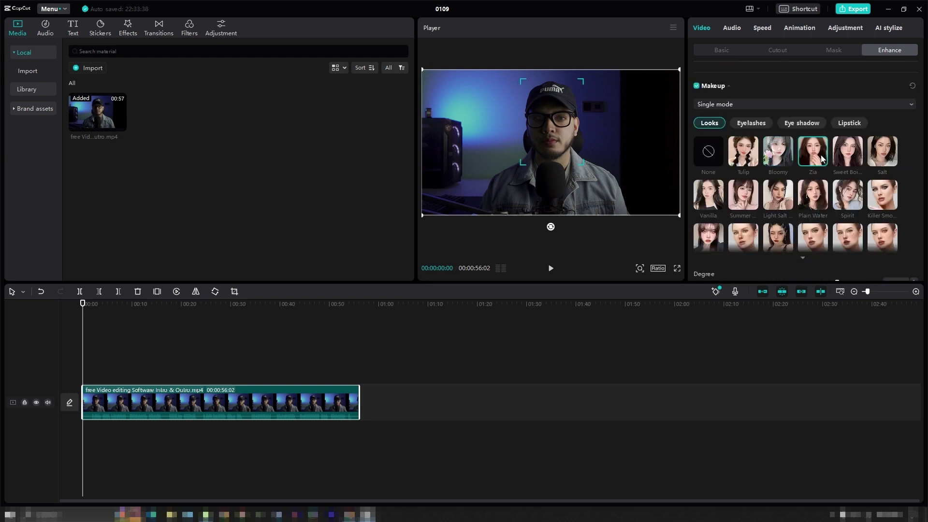
left_click(911, 91)
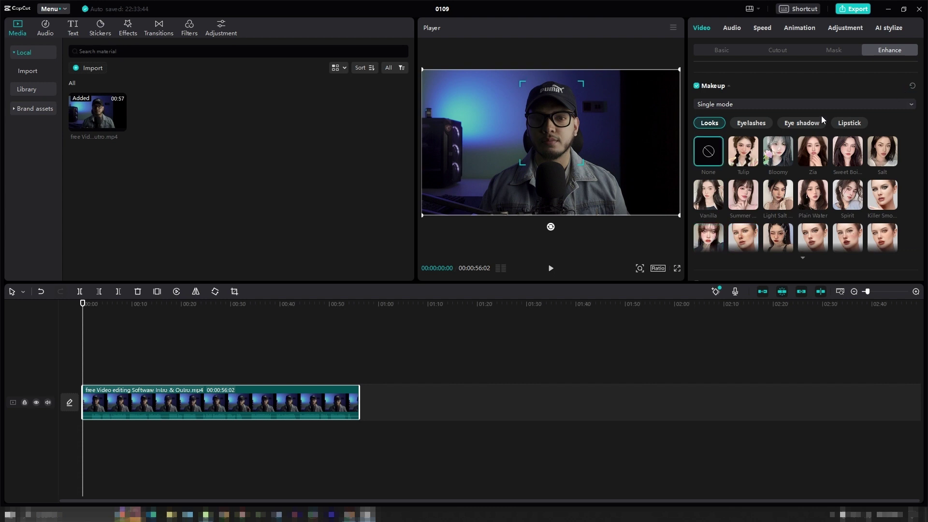
scroll(797, 126, "up", 5)
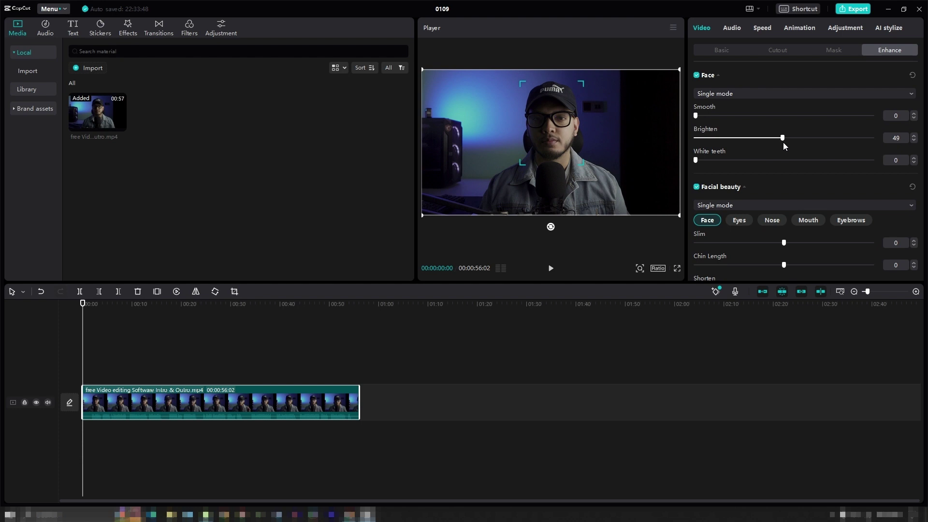
left_click(732, 27)
Step: Give the clip a Shake 3 entrance animation after trying Fade In
left_click(811, 27)
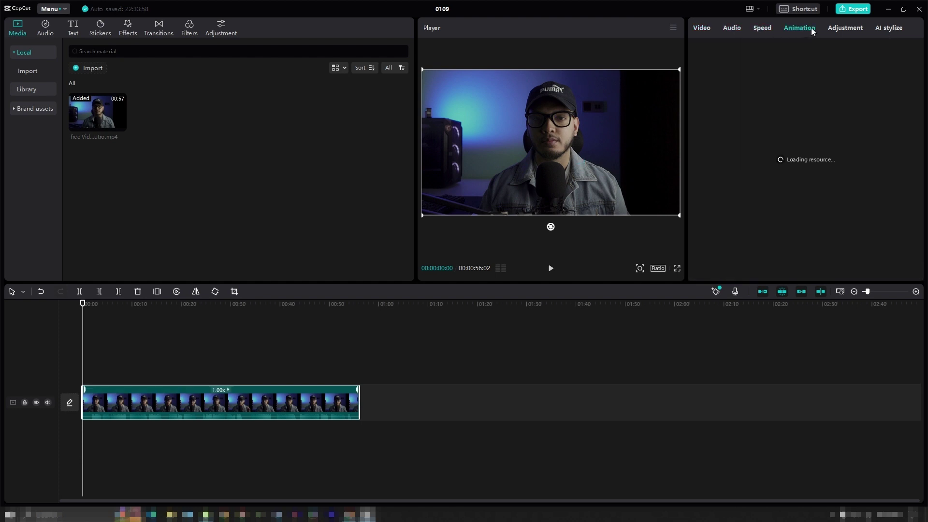
left_click(756, 91)
left_click(793, 95)
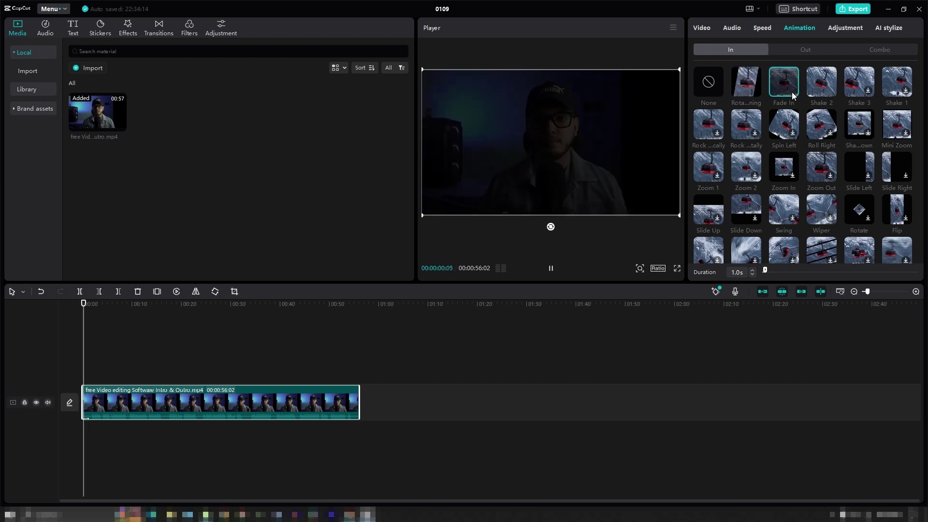
left_click(865, 84)
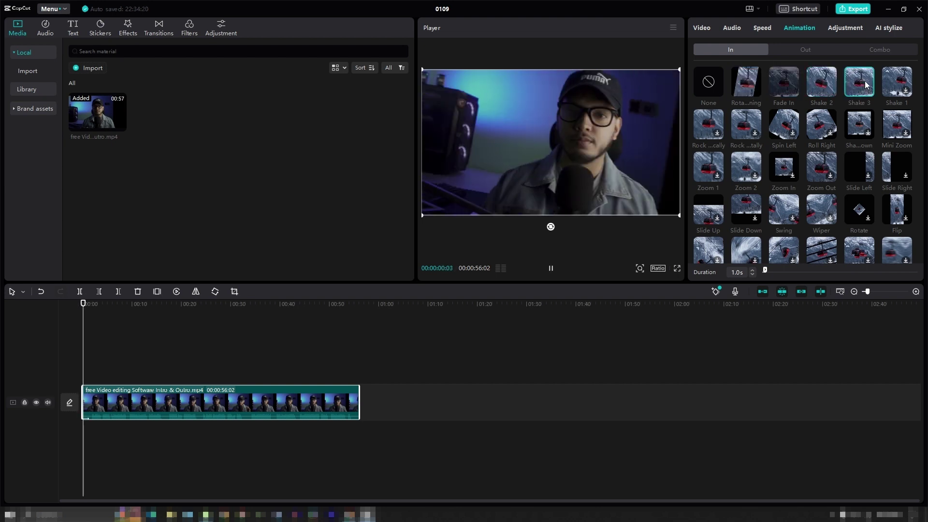
Step: Browse the audio library's Sound effects, Extracted audio and TikTok categories, then the stickers
left_click(46, 31)
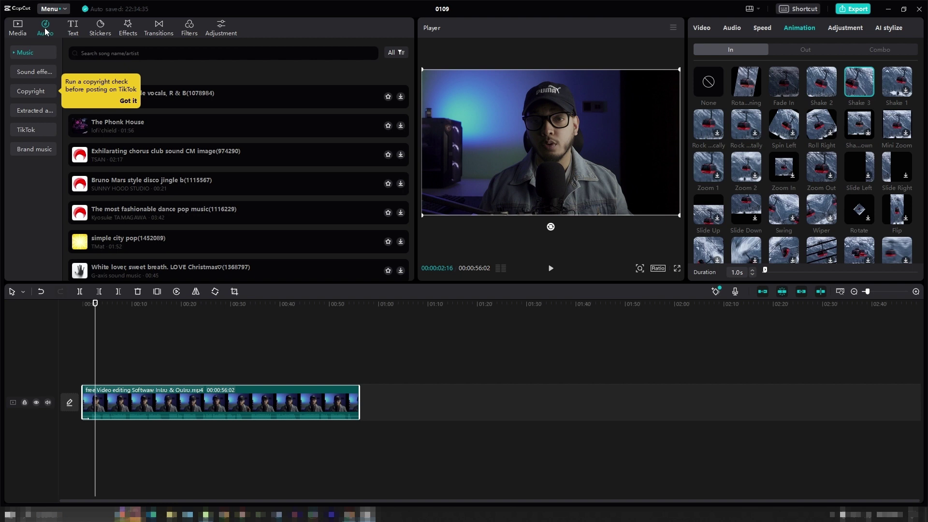
left_click(128, 101)
left_click(30, 71)
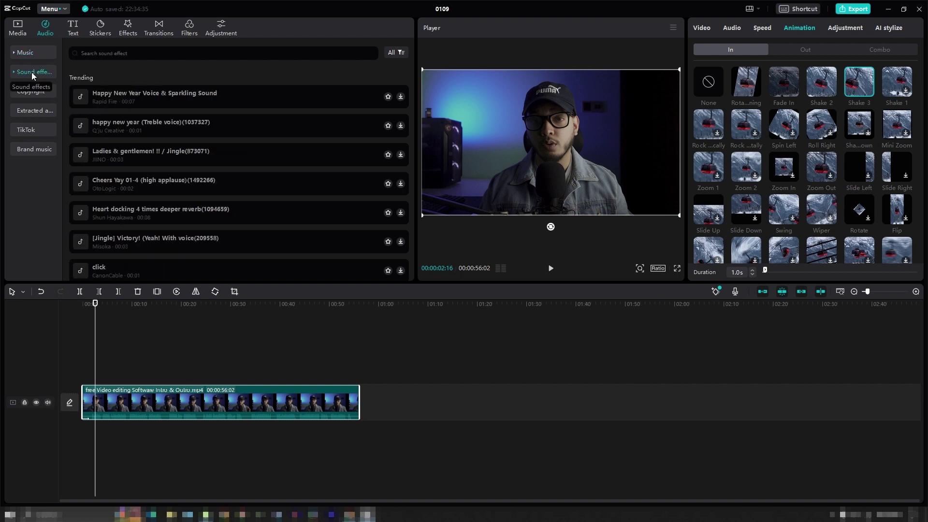
left_click(30, 109)
left_click(29, 130)
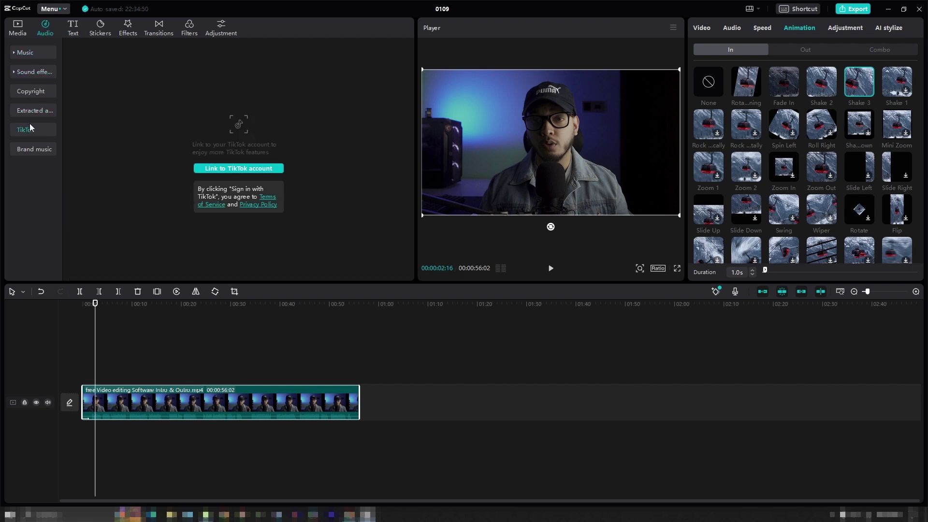
left_click(100, 28)
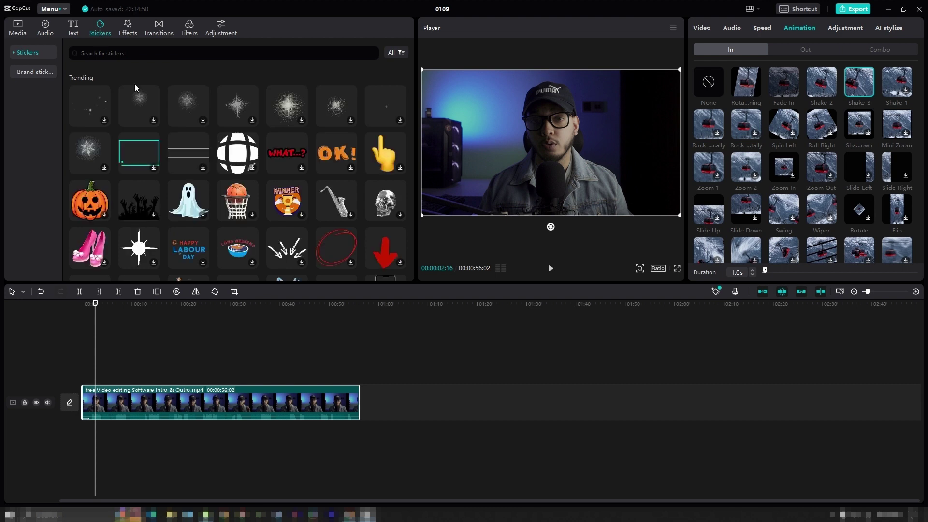
Step: Add the Blu-ray Scanning video effect at the playhead and play it back to preview
left_click(129, 28)
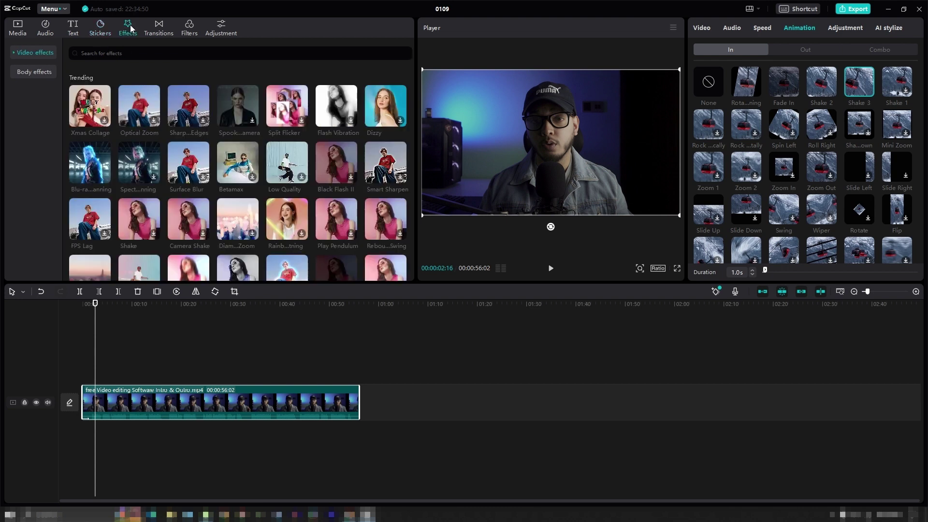
left_click(104, 177)
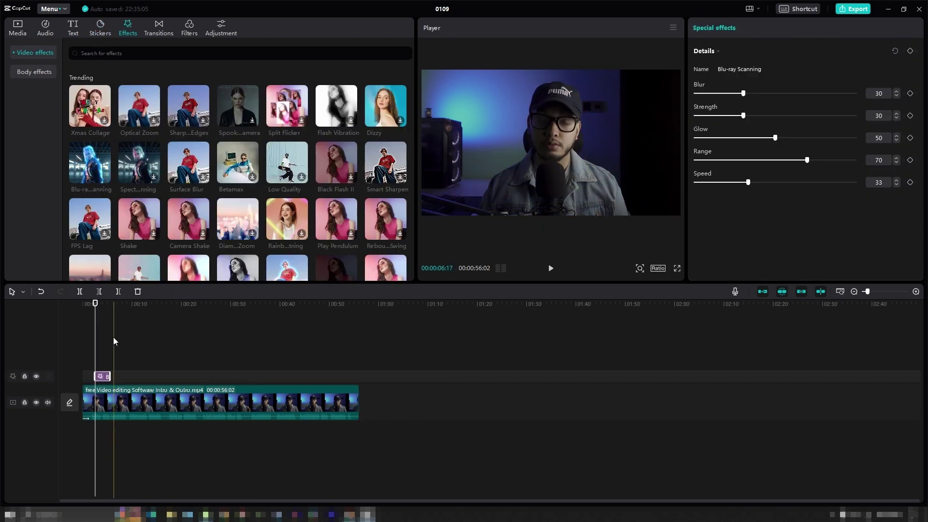
key("space")
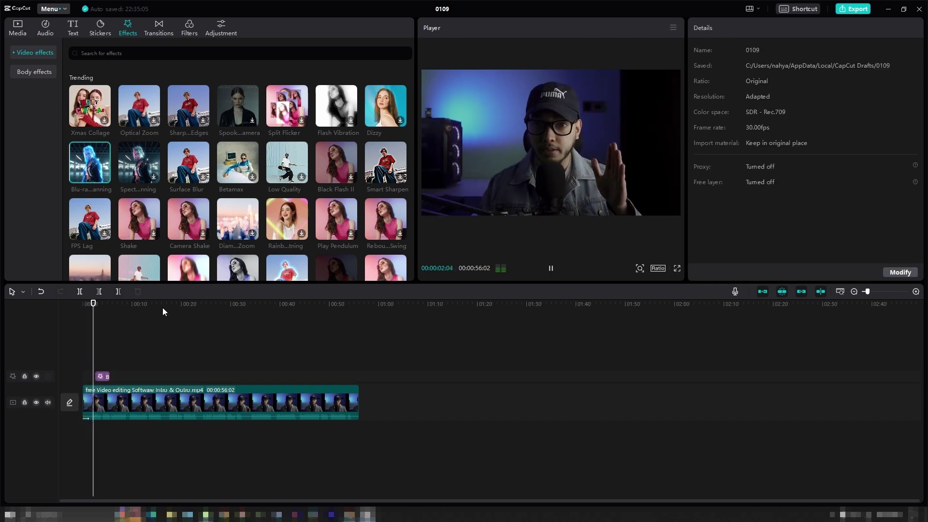
key("space")
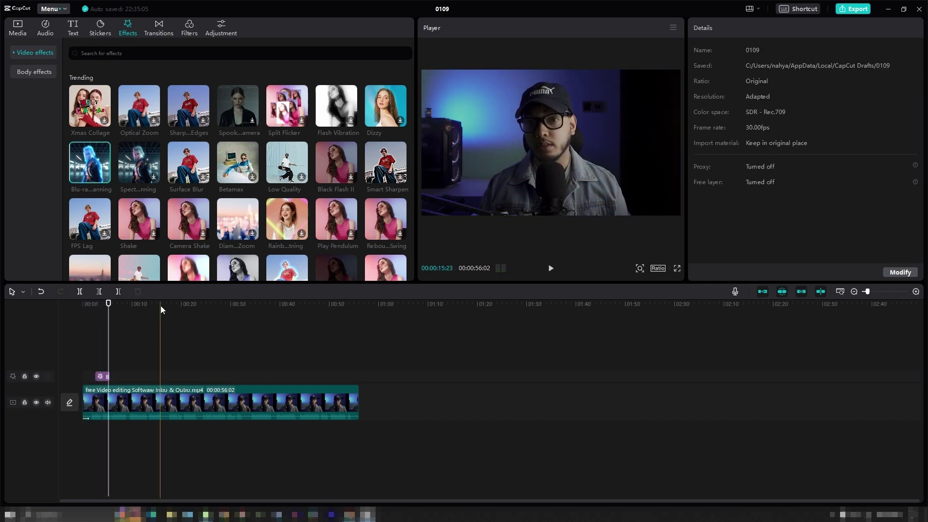
left_click(161, 32)
Step: Split the talking-head clip at 00:07:10
left_click_drag(109, 305, 118, 306)
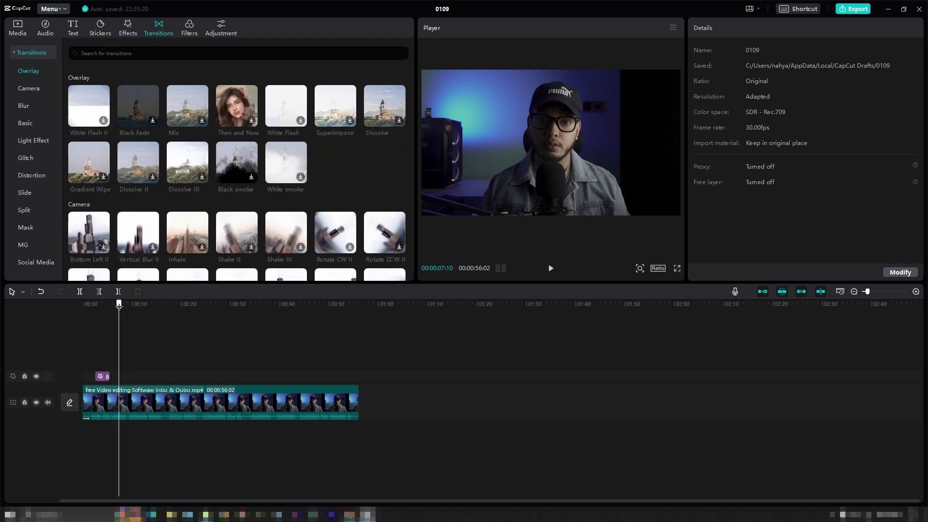
left_click(132, 402)
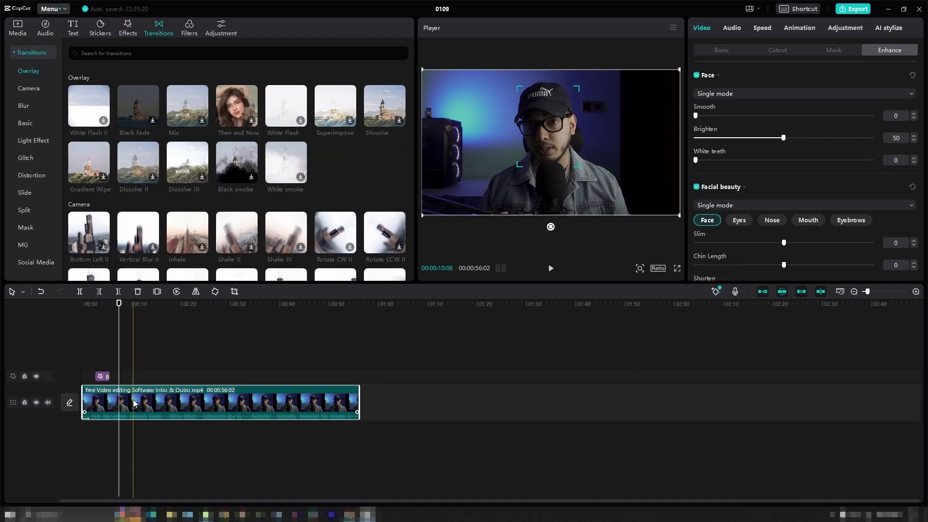
left_click(80, 292)
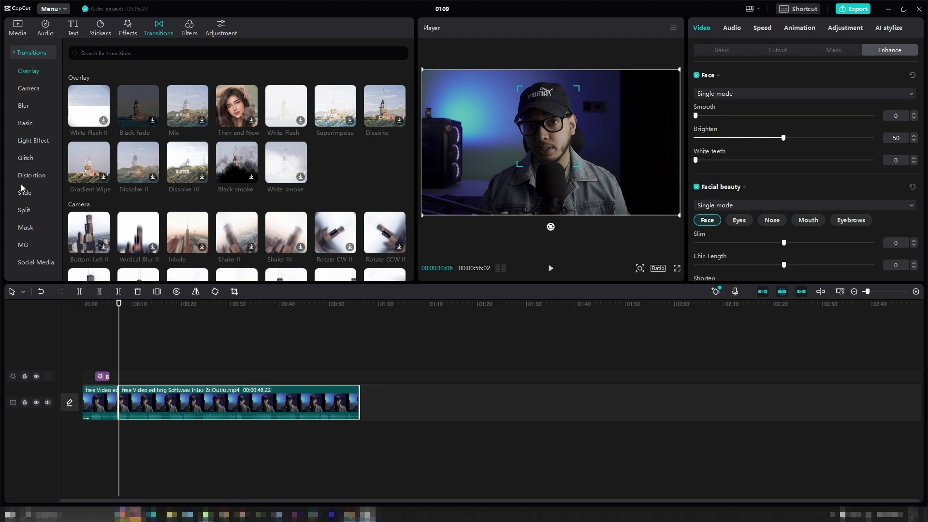
Step: Drop the Glare II Light Effect transition onto the cut between the two halves
left_click(29, 141)
scroll(256, 174, "down", 3)
scroll(225, 173, "down", 2)
scroll(224, 173, "up", 3)
left_click(29, 140)
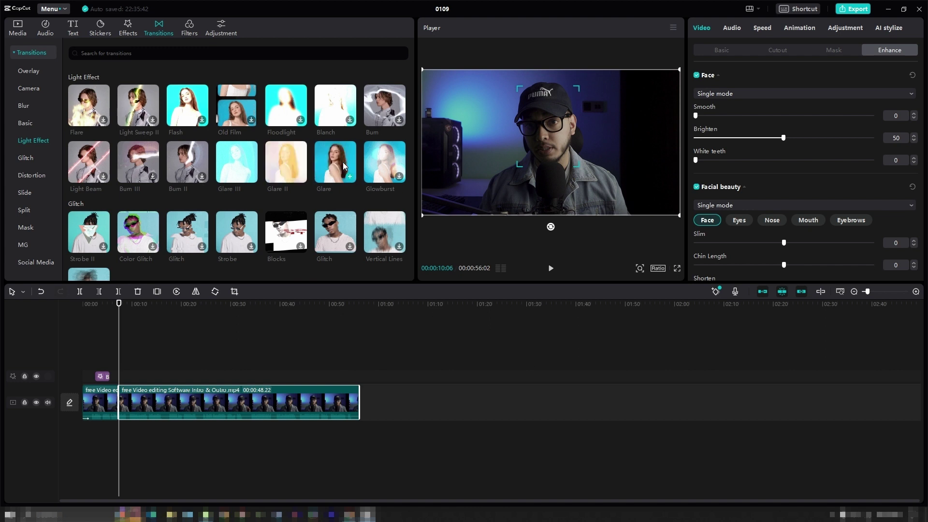
mouse_move(288, 158)
left_mouse_down()
mouse_move(140, 408)
mouse_move(118, 402)
left_mouse_up()
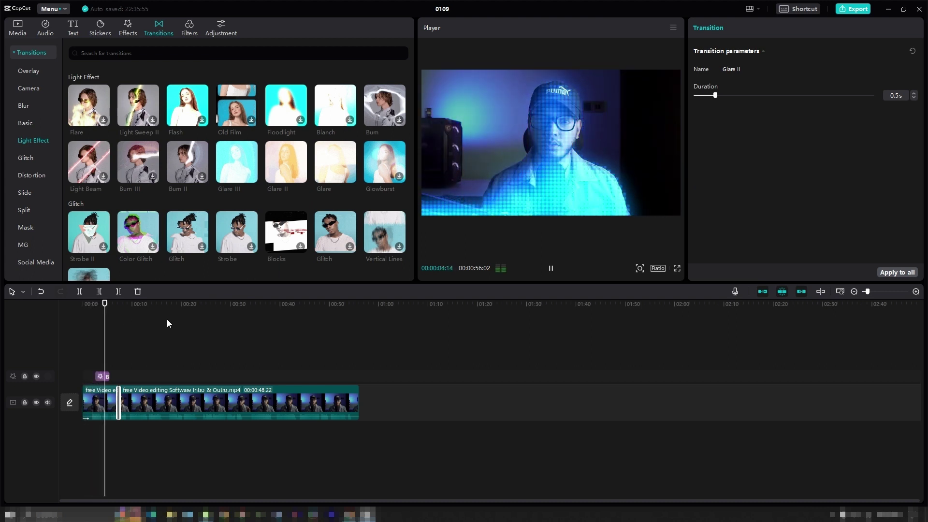
key("space")
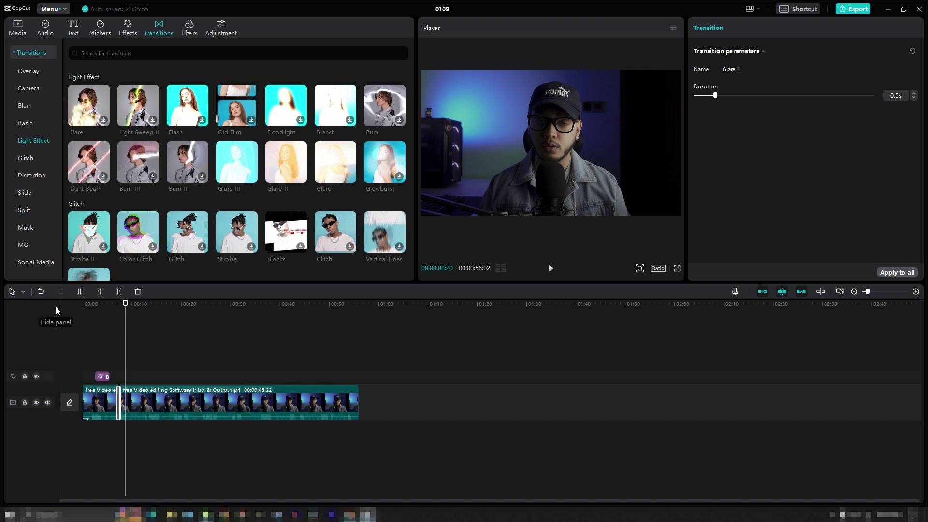
Step: Preview the Glare II transition and set its duration to 1.5 seconds
left_click_drag(867, 292, 874, 291)
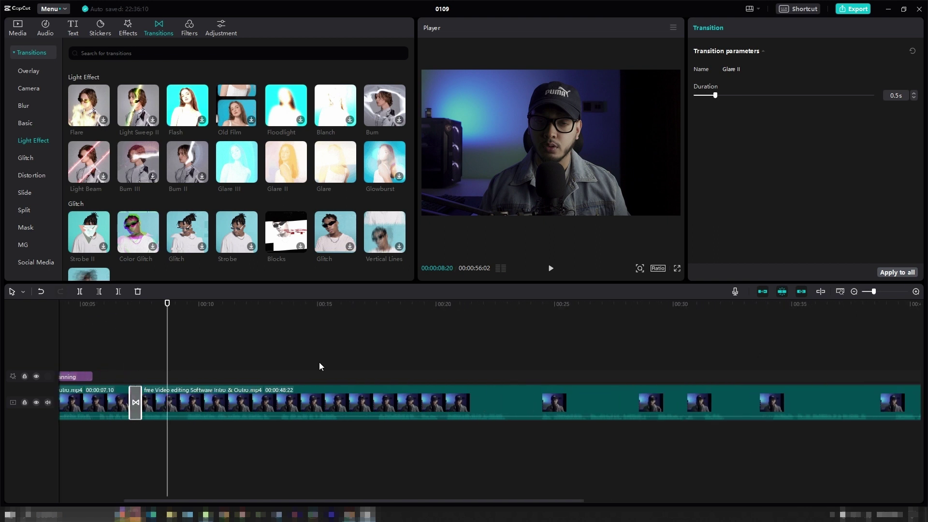
mouse_move(163, 303)
left_mouse_down()
mouse_move(139, 423)
mouse_move(151, 406)
left_mouse_up()
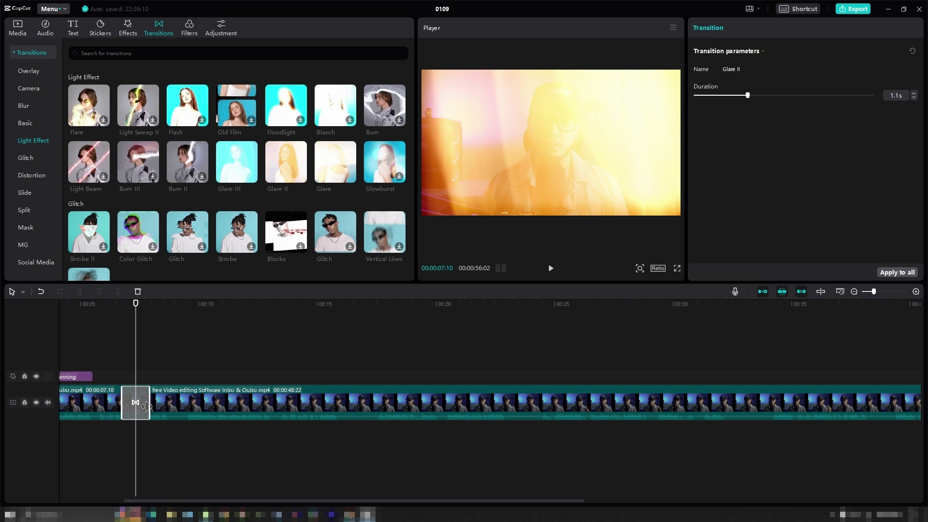
left_click_drag(152, 406, 157, 406)
left_click_drag(139, 308, 107, 308)
key("space")
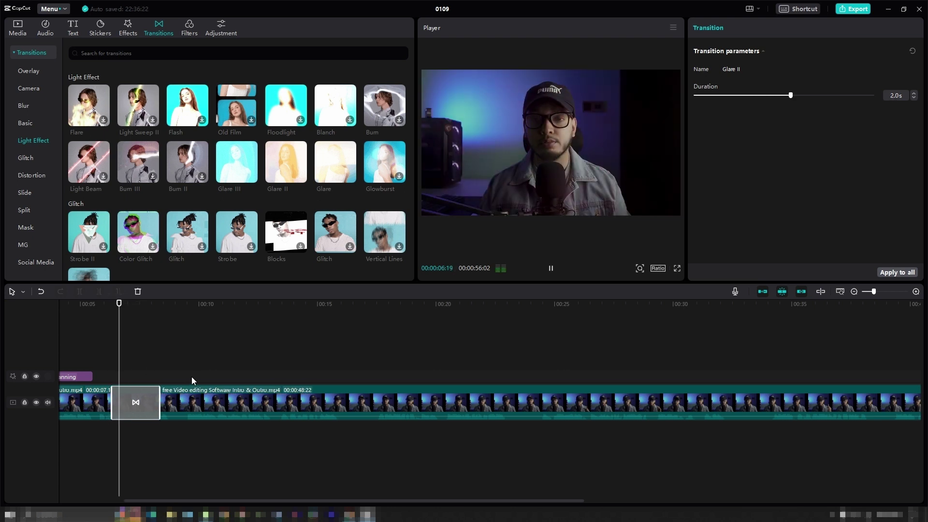
key("Left")
key("Left")
key("Left")
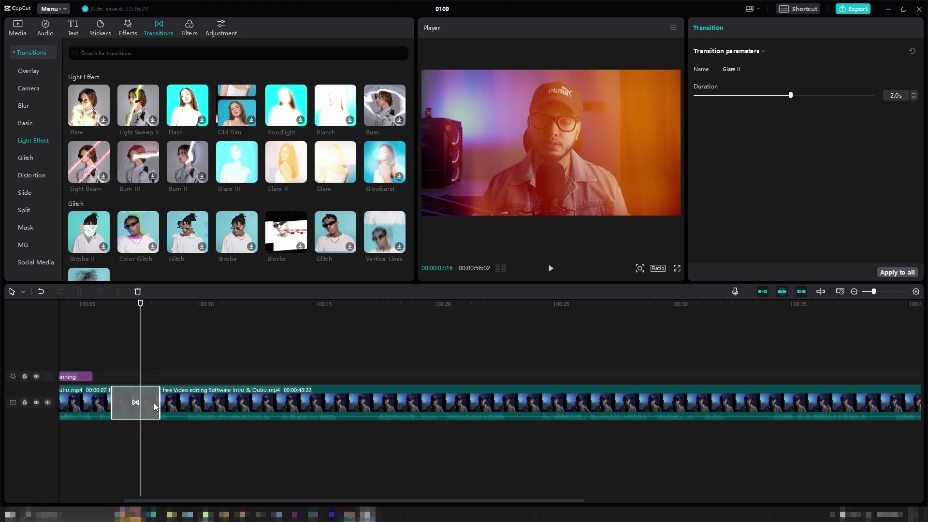
left_click_drag(791, 95, 764, 96)
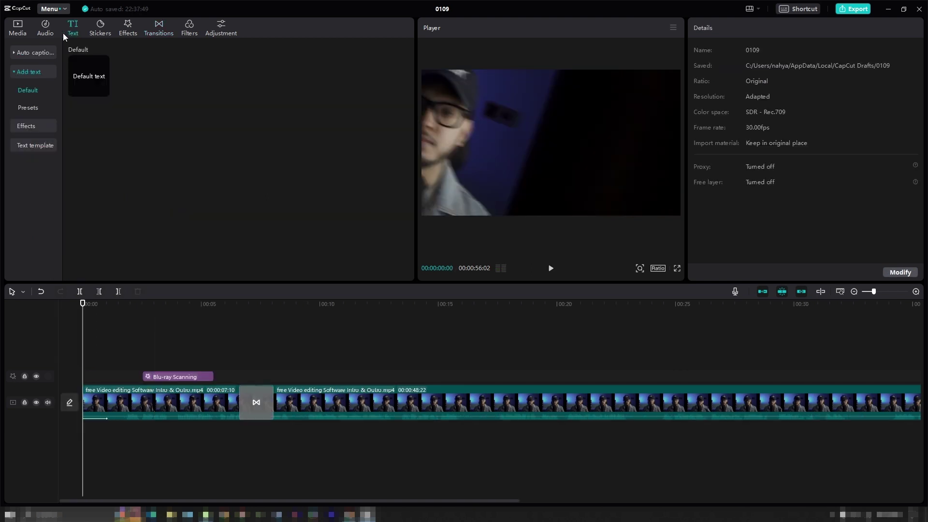
left_click(35, 53)
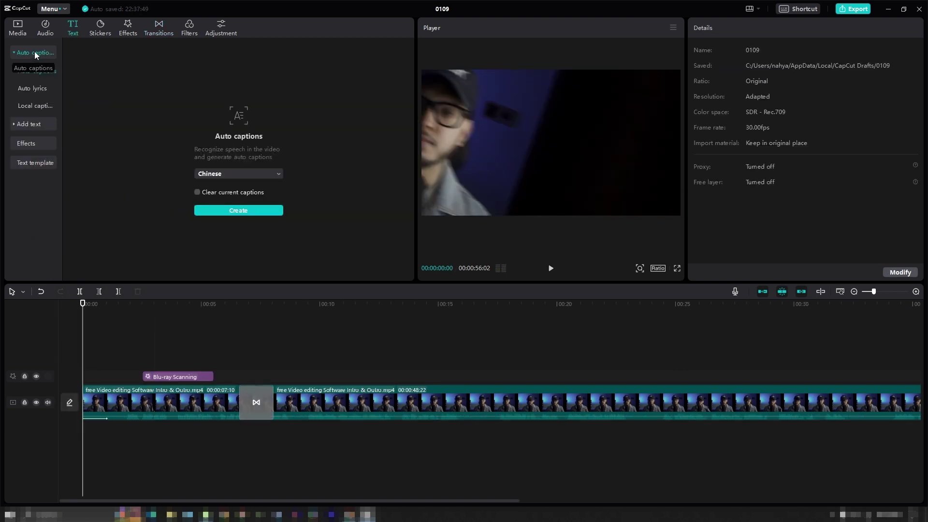
Step: Create auto captions for the video with the language set to English
left_click_drag(83, 304, 134, 303)
left_click(232, 173)
left_click(221, 214)
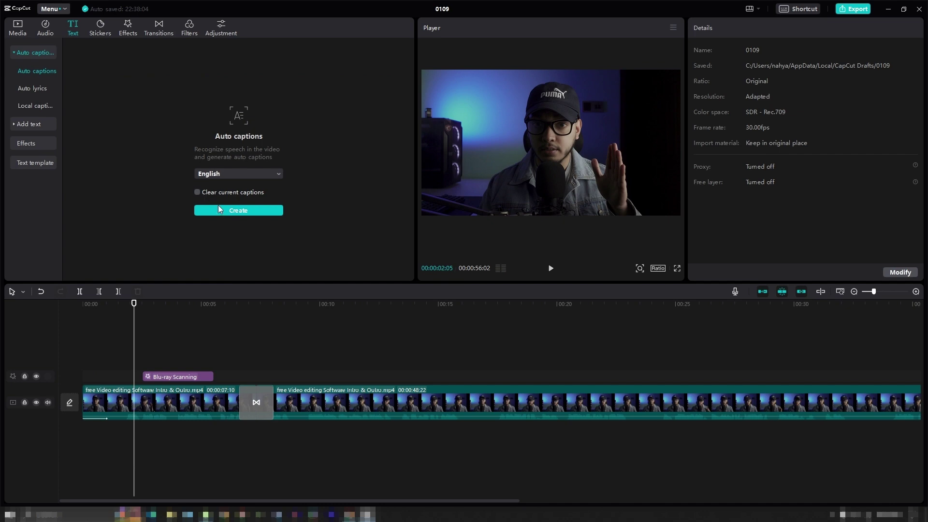
left_click(237, 211)
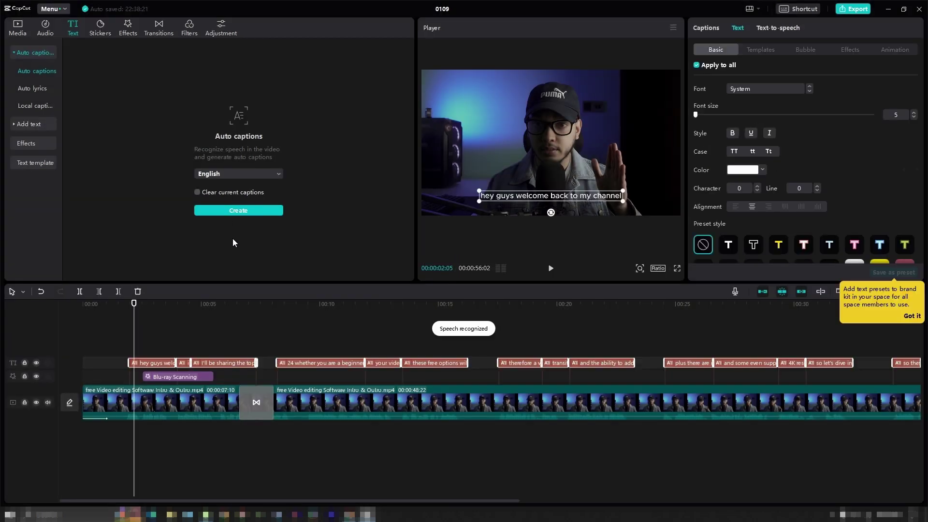
Step: Apply the yellow-green preset to all captions and set font size 7
left_click(912, 315)
scroll(872, 214, "down", 3)
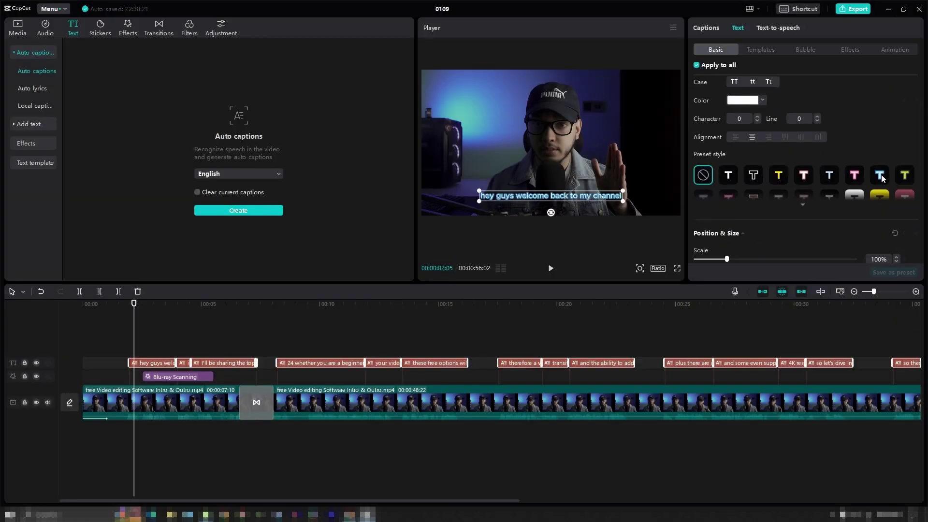
left_click(905, 174)
scroll(899, 179, "up", 3)
left_click(697, 115)
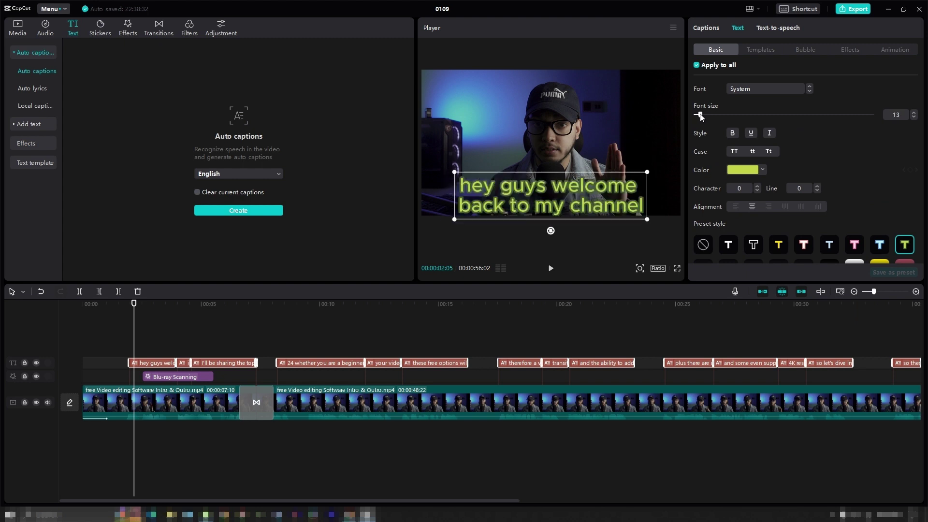
left_click_drag(697, 115, 696, 115)
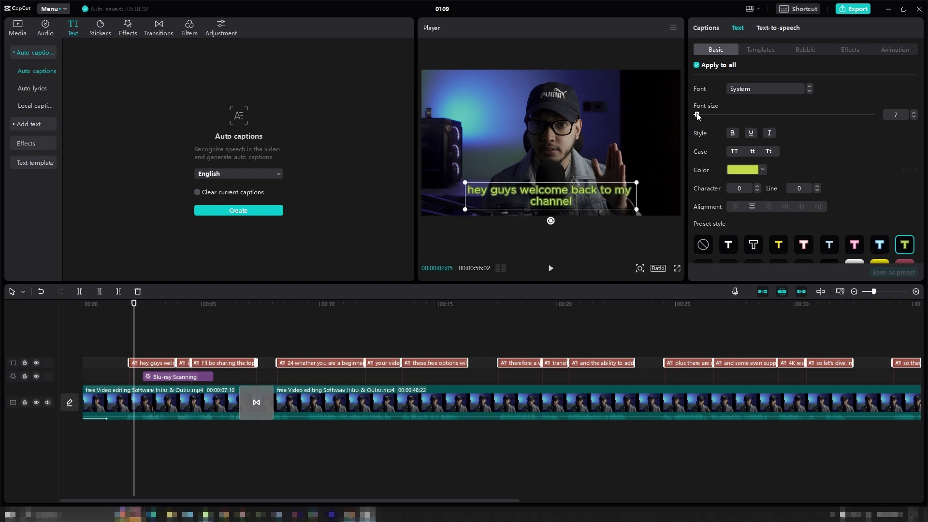
Step: Change the caption font to Montserrat-Black
left_click(750, 91)
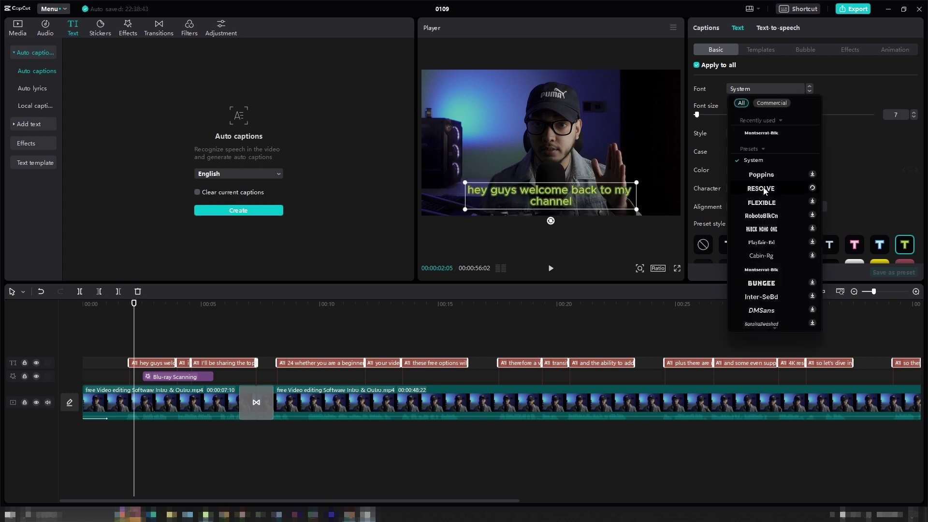
left_click(757, 90)
left_click(765, 202)
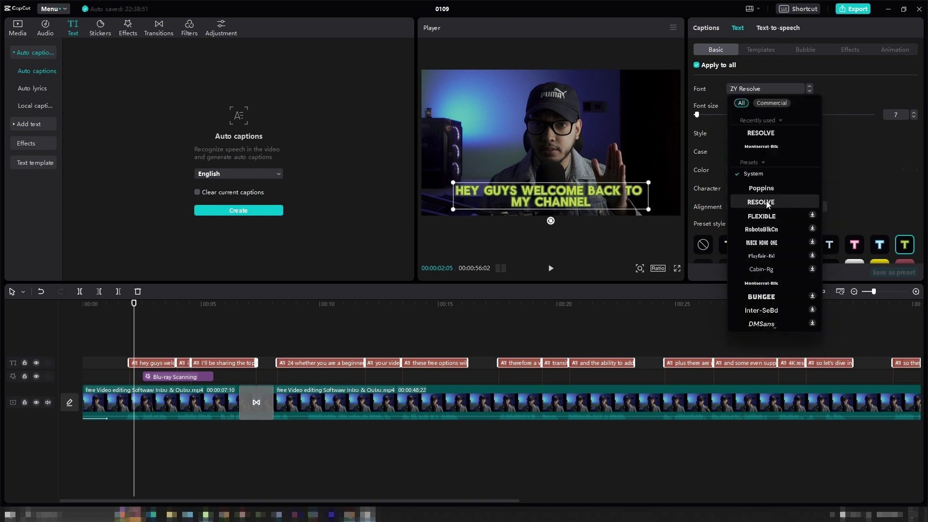
scroll(774, 253, "down", 1)
scroll(772, 242, "down", 1)
left_click(769, 197)
left_click(778, 196)
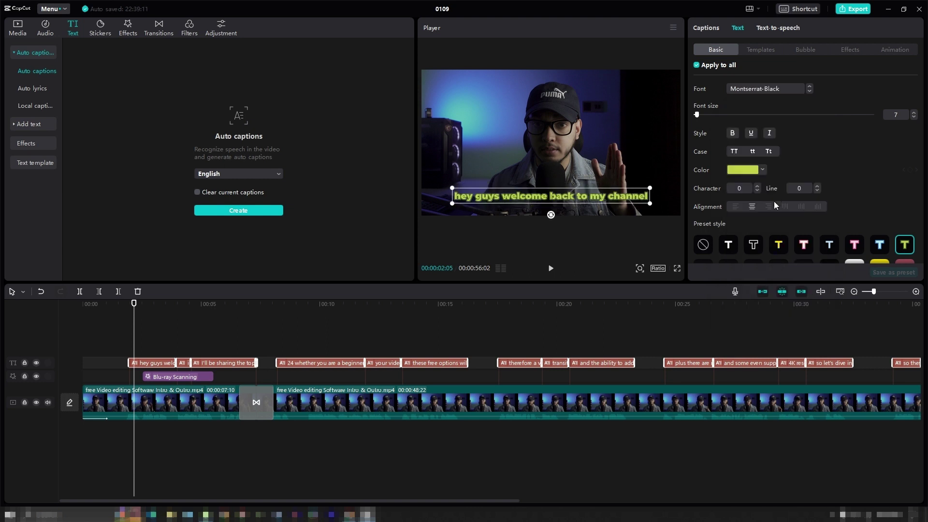
Step: Set the captions to Title Case and make them bold
left_click(733, 152)
left_click(750, 150)
left_click(772, 152)
left_click(732, 135)
Step: Give the captions the yellow style with a thick black outline
left_click(880, 245)
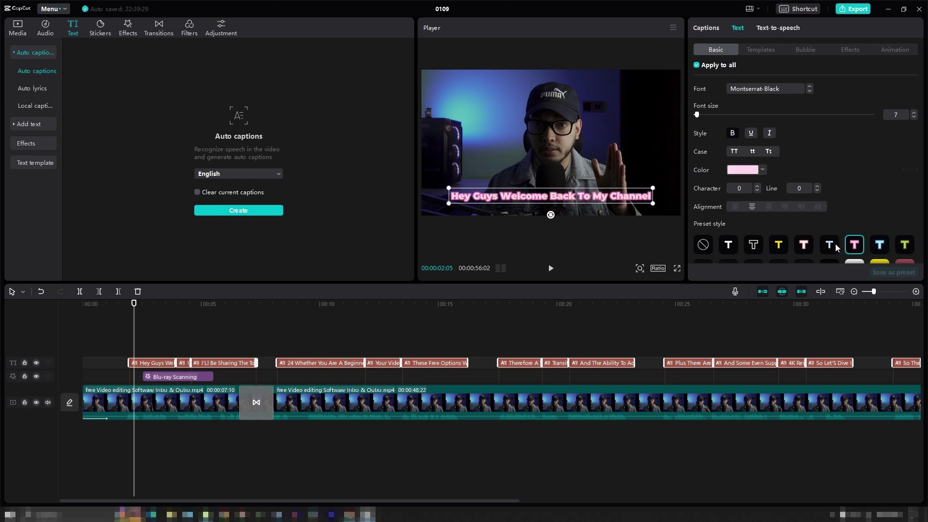
left_click(778, 245)
scroll(849, 187, "down", 1)
scroll(841, 169, "down", 3)
scroll(843, 138, "down", 2)
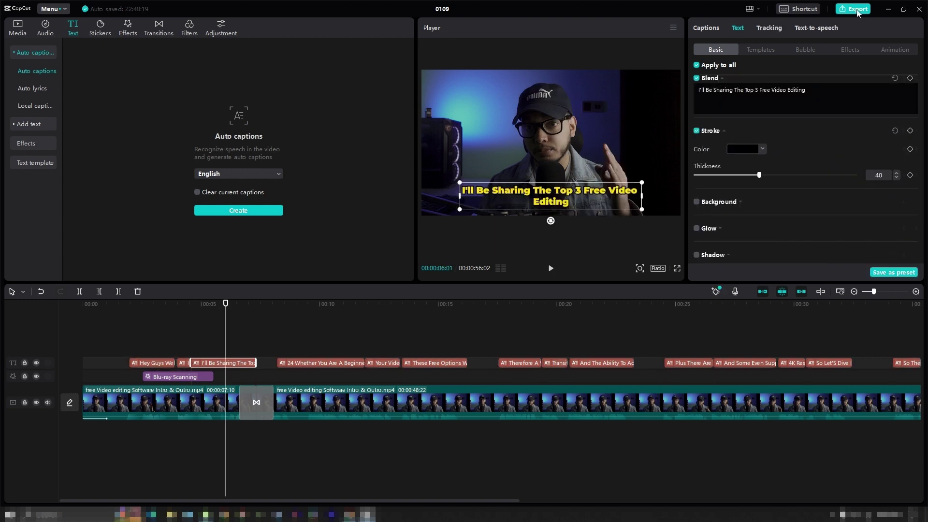
left_click(855, 9)
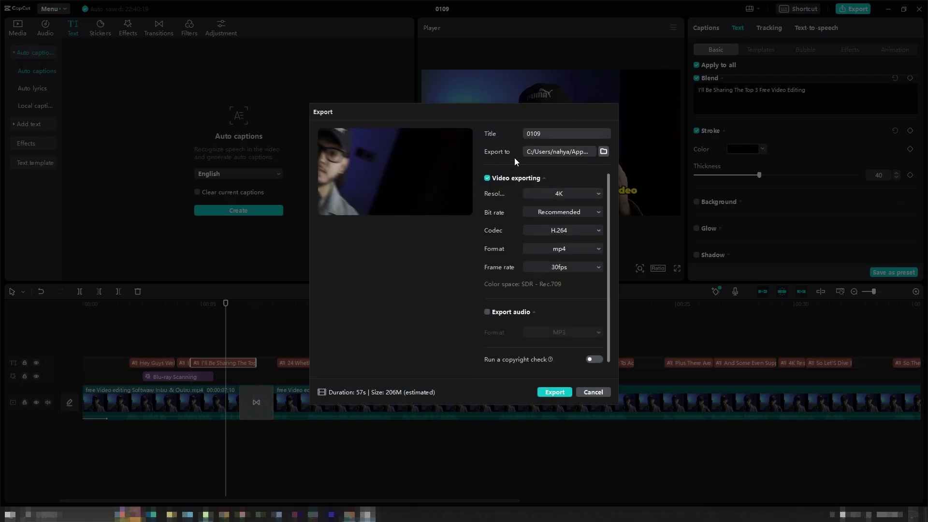
left_click(565, 199)
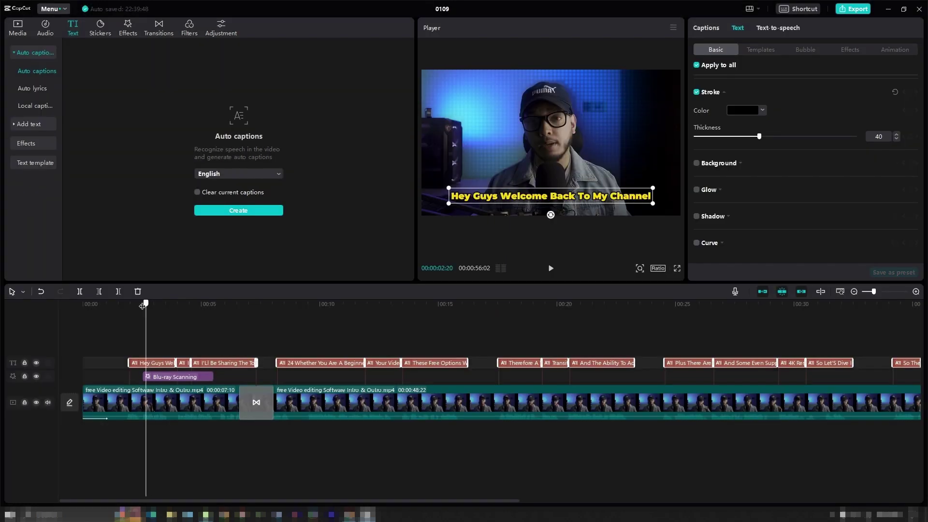
left_click_drag(143, 306, 57, 306)
key("space")
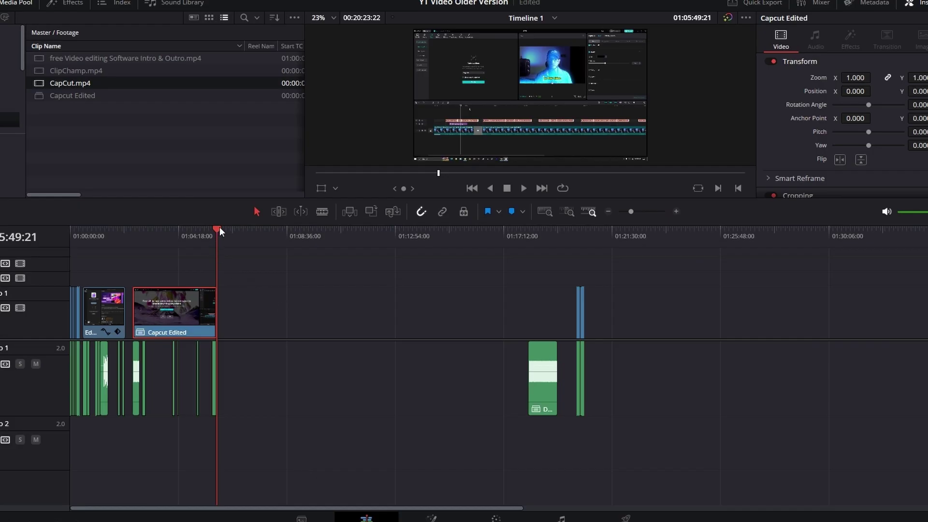
Step: Move the Resolve playhead to the intro clip at 01:20:08
mouse_move(219, 232)
left_mouse_down()
mouse_move(586, 266)
mouse_move(576, 265)
left_mouse_up()
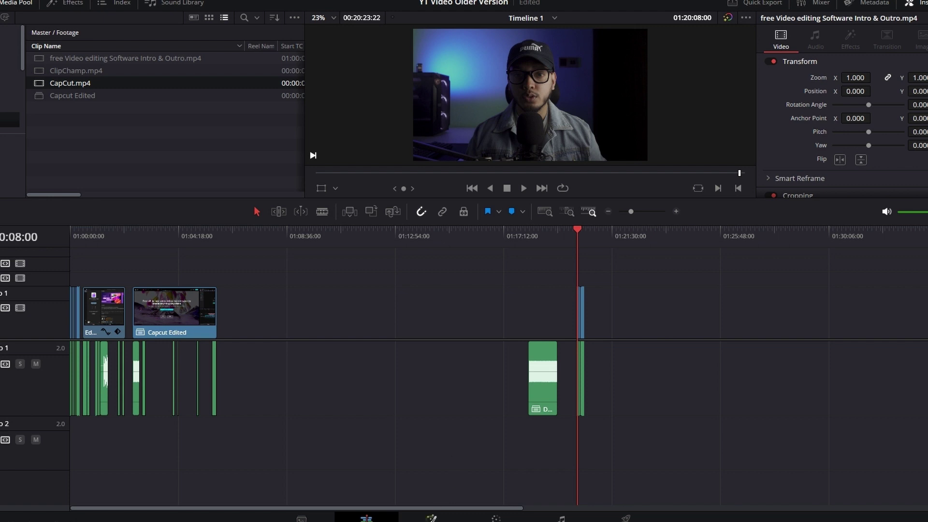
Step: Visit the Fusion page, then switch the Color page scope to Waveform
key("shift+5")
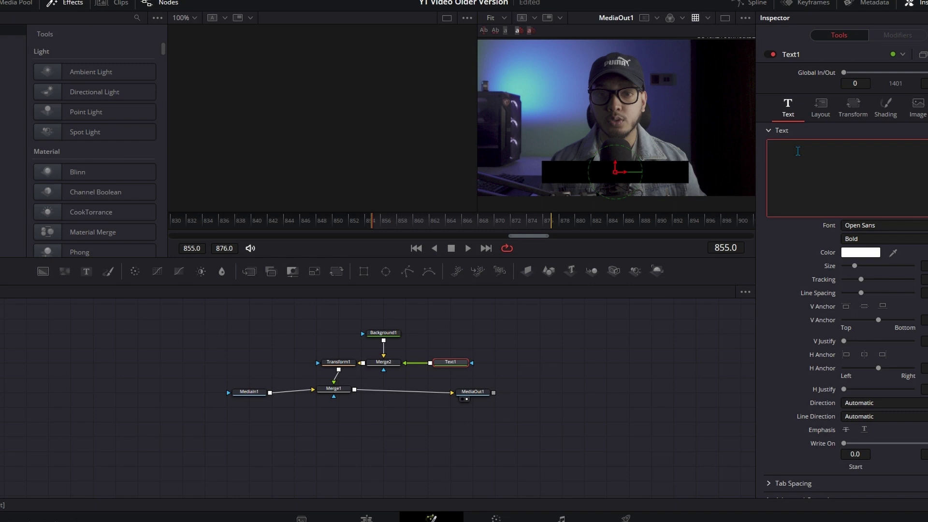
type("Fusioon Page")
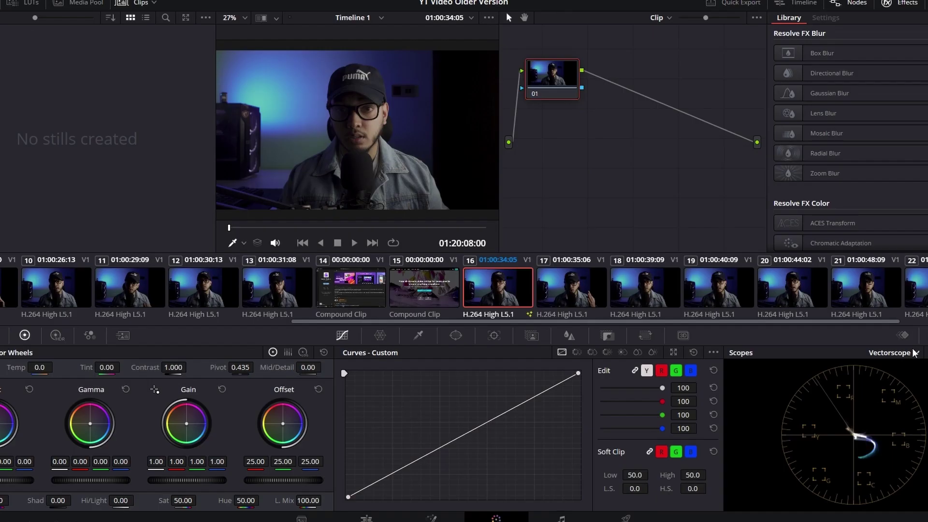
left_click(914, 353)
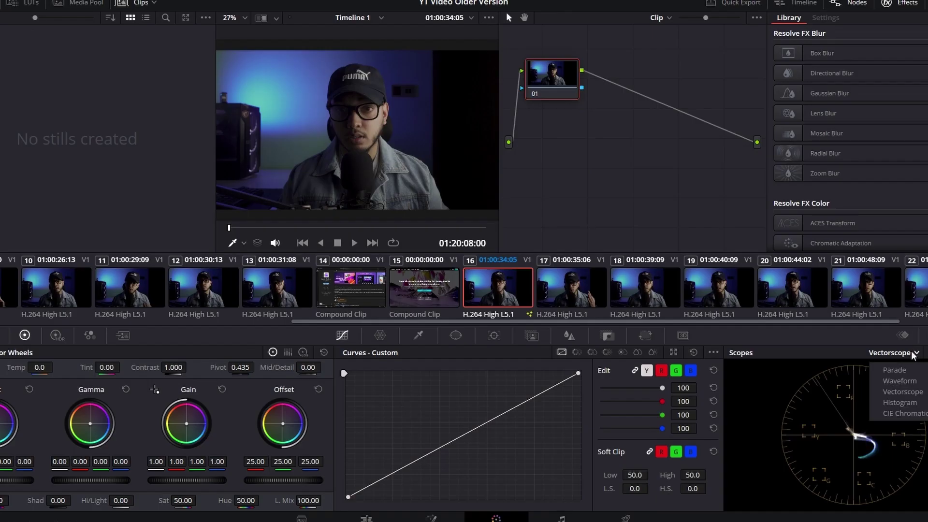
left_click(898, 386)
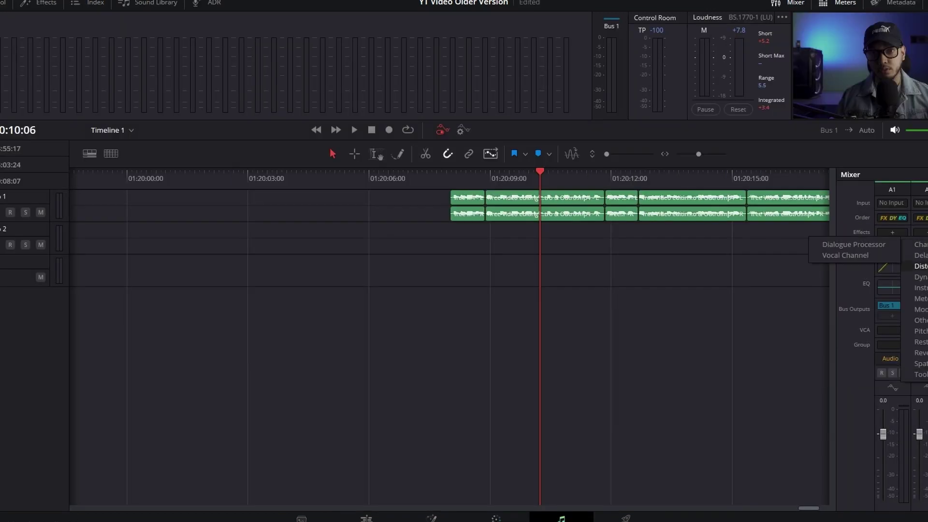
Step: Insert a Multiband Compressor on Audio 1 and check the available render resolutions
mouse_move(920, 277)
left_click(882, 289)
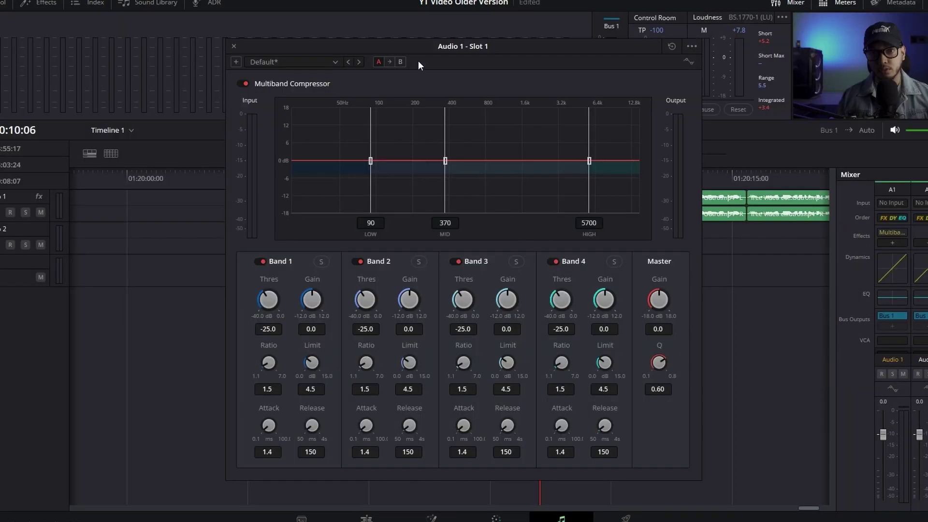
left_click_drag(474, 46, 510, 73)
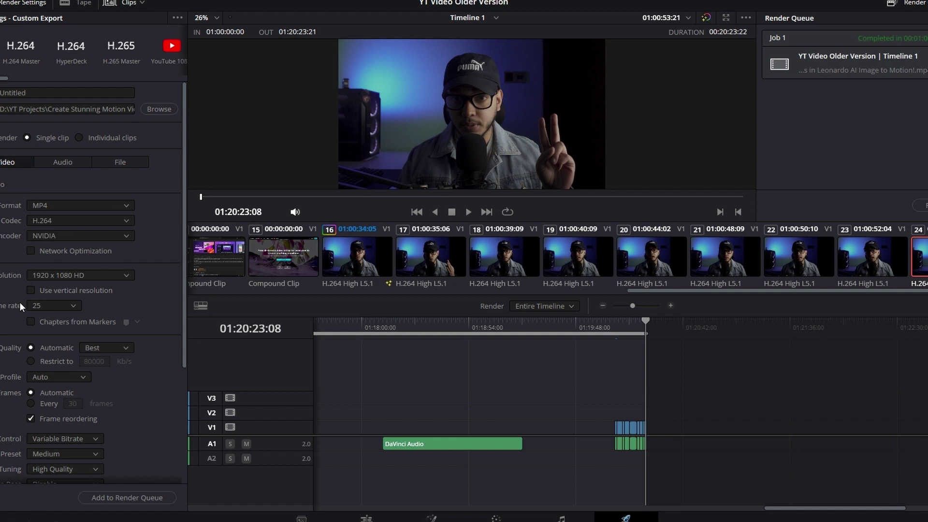
left_click(75, 277)
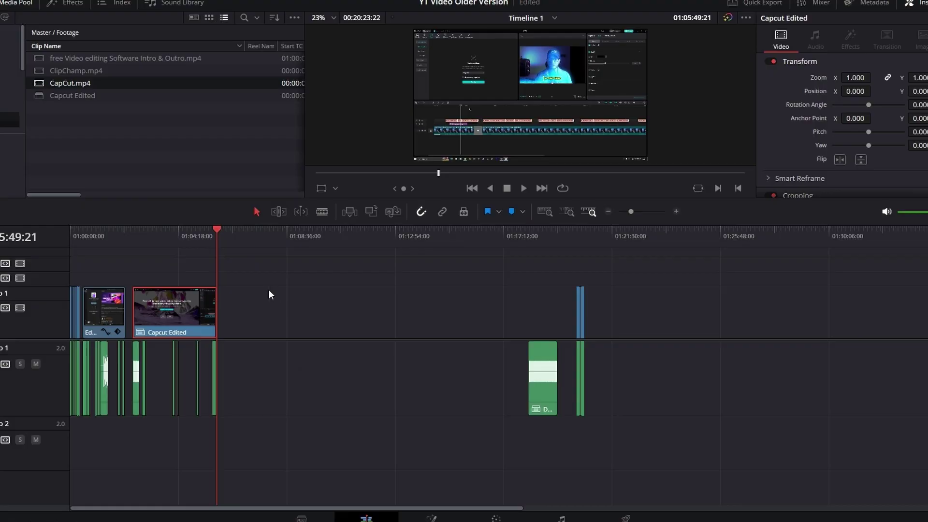
Step: Scrub the timeline, add a Multiband Compressor to the audio track, and check render resolutions
left_click_drag(544, 263, 579, 269)
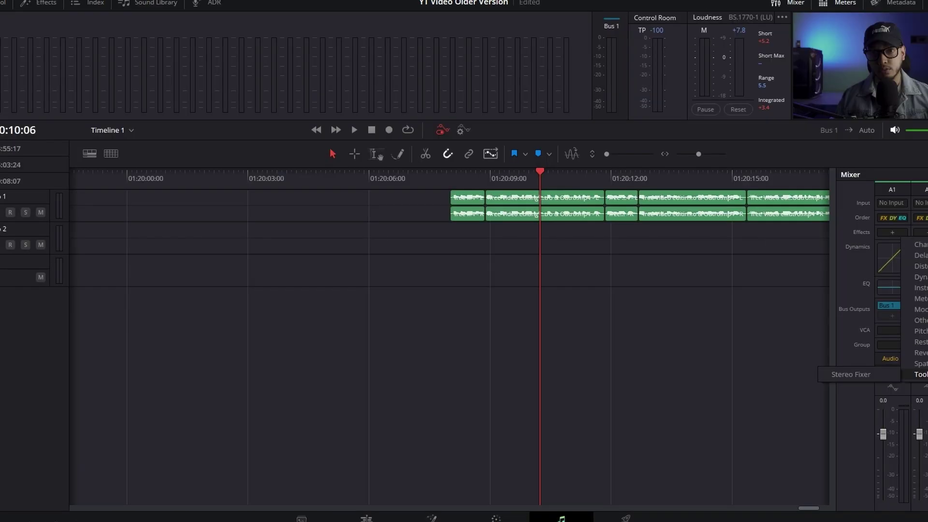
left_click(872, 289)
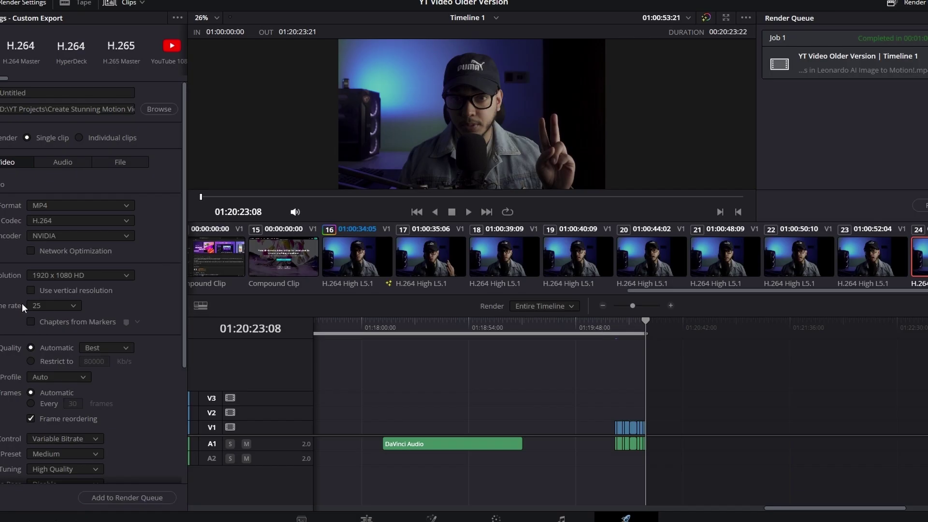
left_click(78, 275)
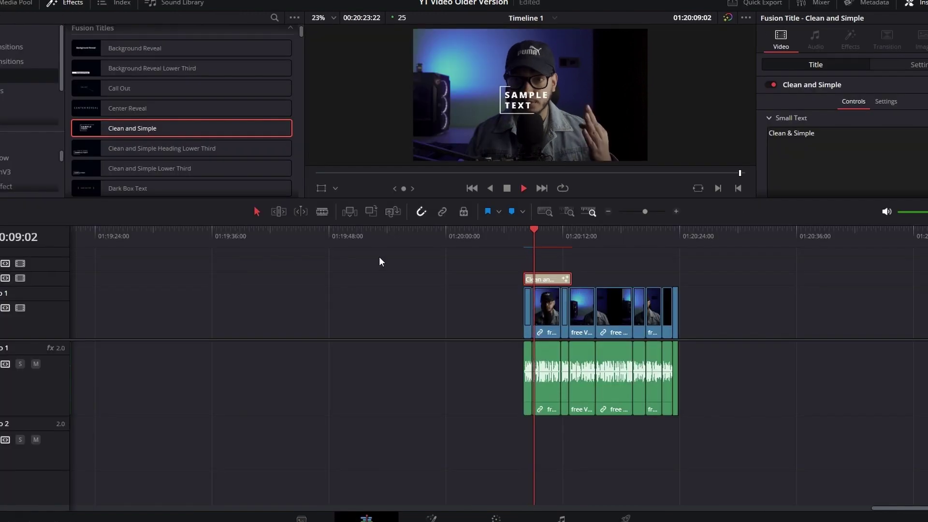